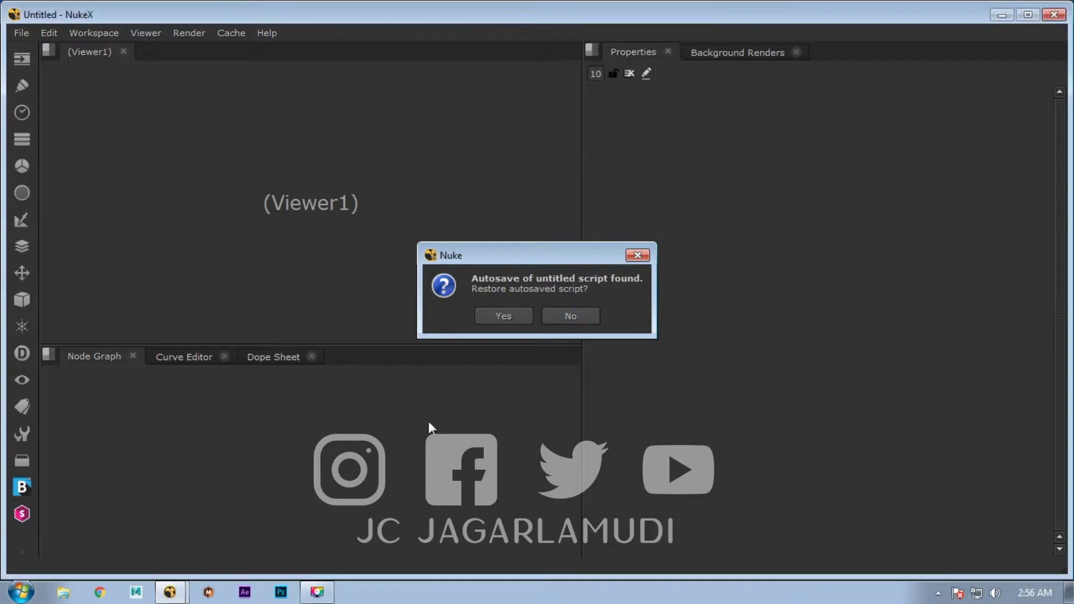
Step: Decline restoring the autosaved script and set the project's full size format to HD_1080 1920x1080
click(558, 318)
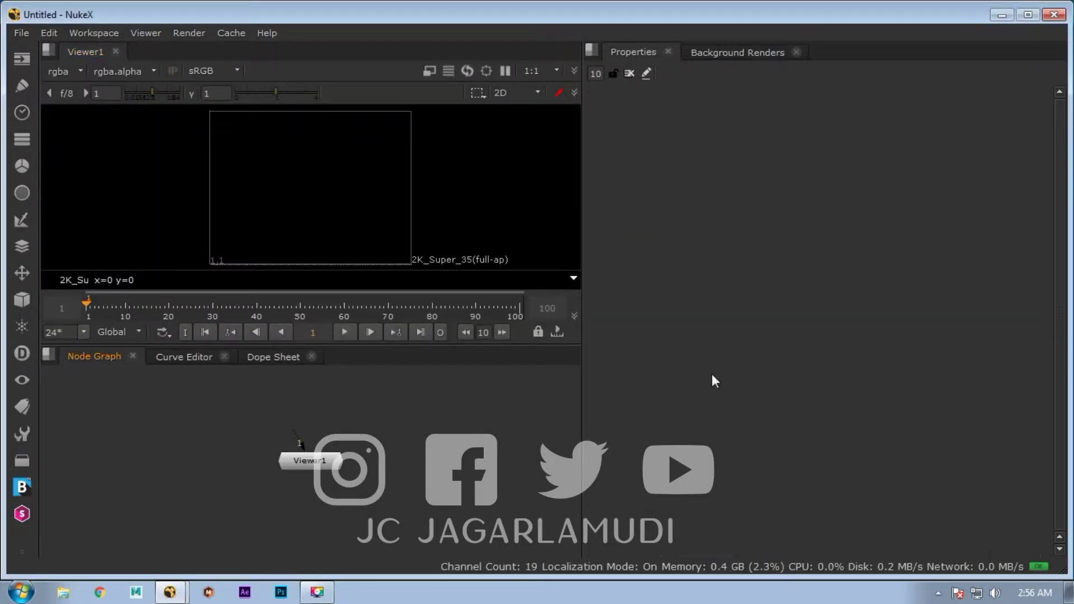
key(s)
scroll(726, 371, down, 4)
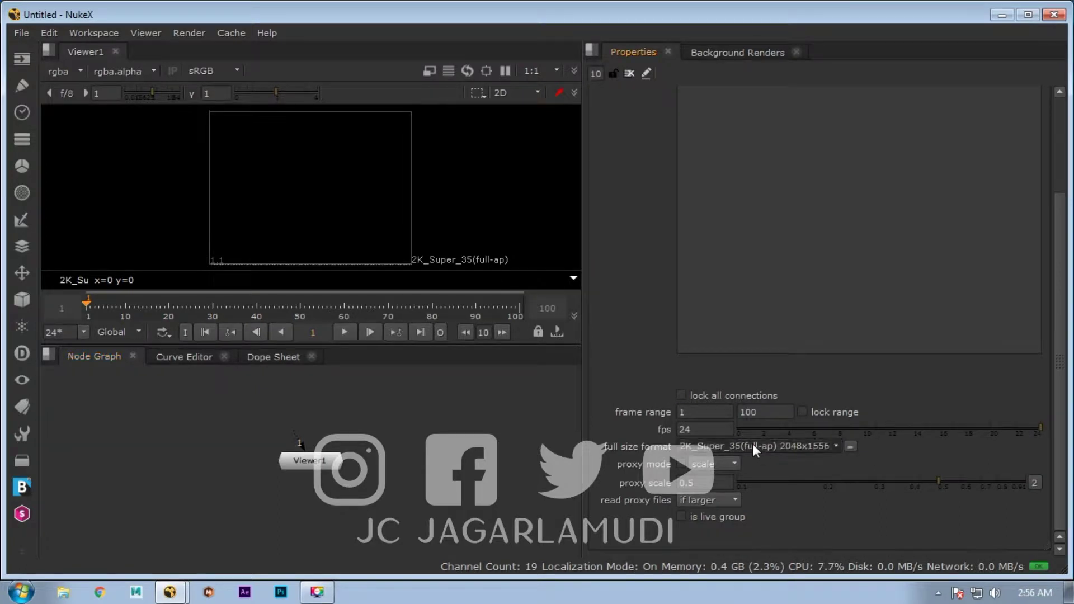
click(753, 445)
click(740, 239)
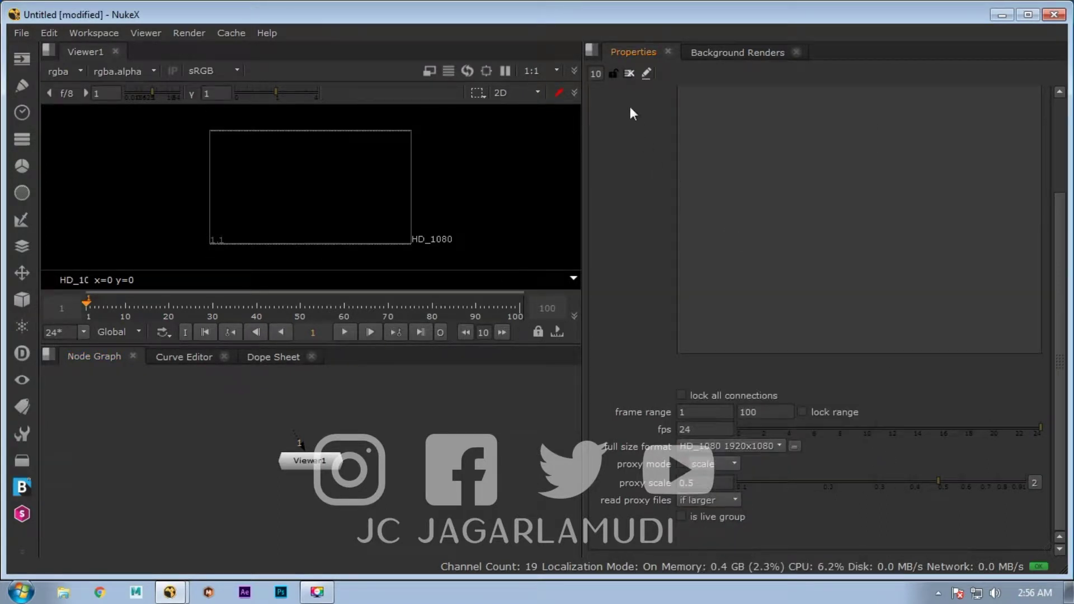
Step: Limit the open node properties to 1 and switch to the layout with a large viewer and the node graph beneath the properties
text(1)
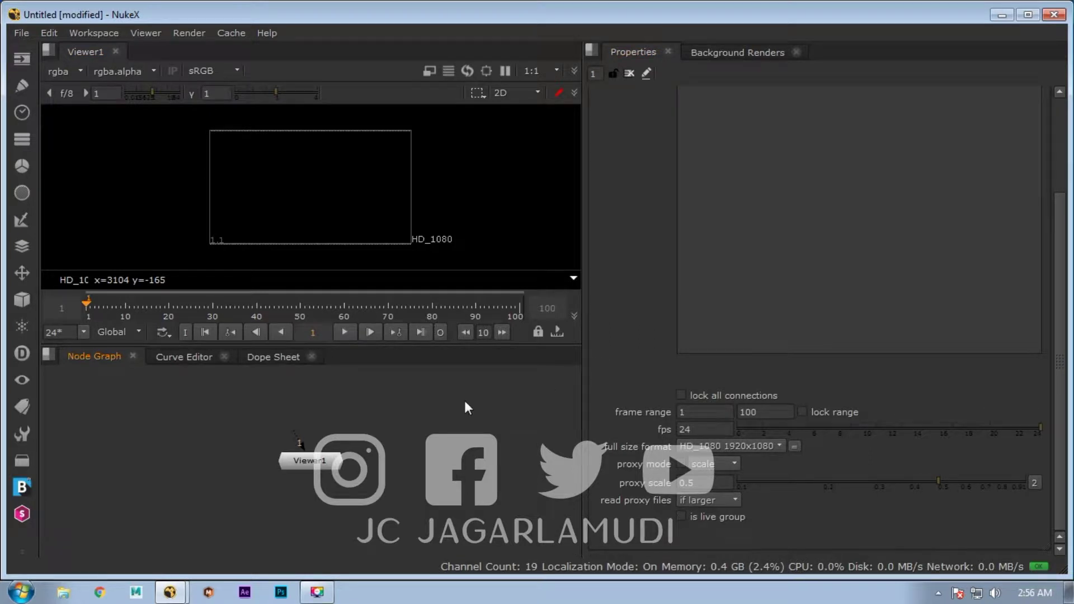
key(shift+F1)
key(shift+F2)
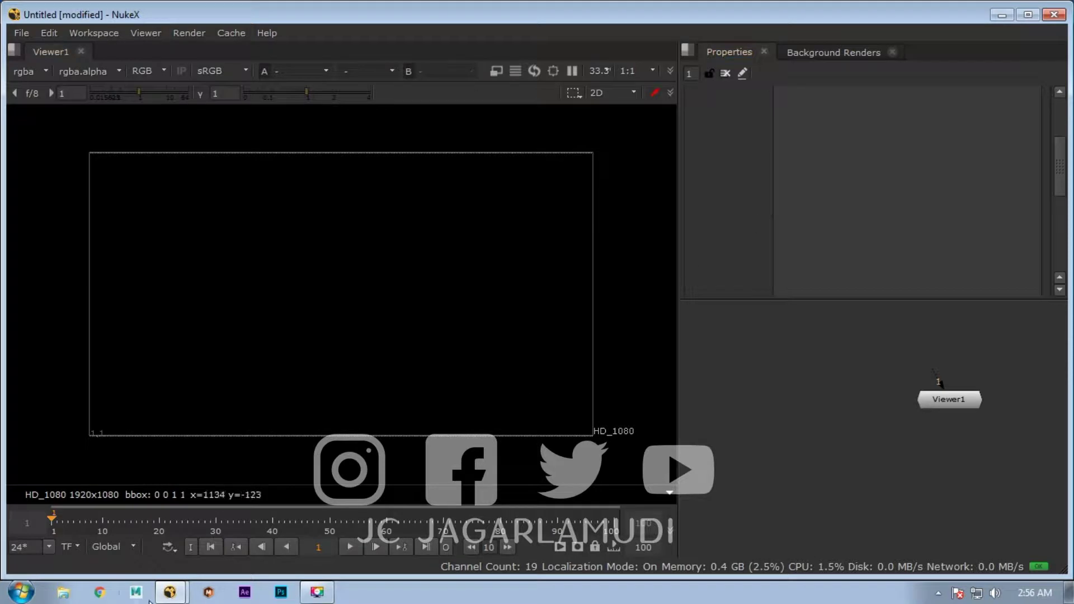
Step: Bring the blue-screen 81QQPdqg7jL and green-screen BN-IZ046 images from the Pictures library into the node graph and space them apart
click(63, 591)
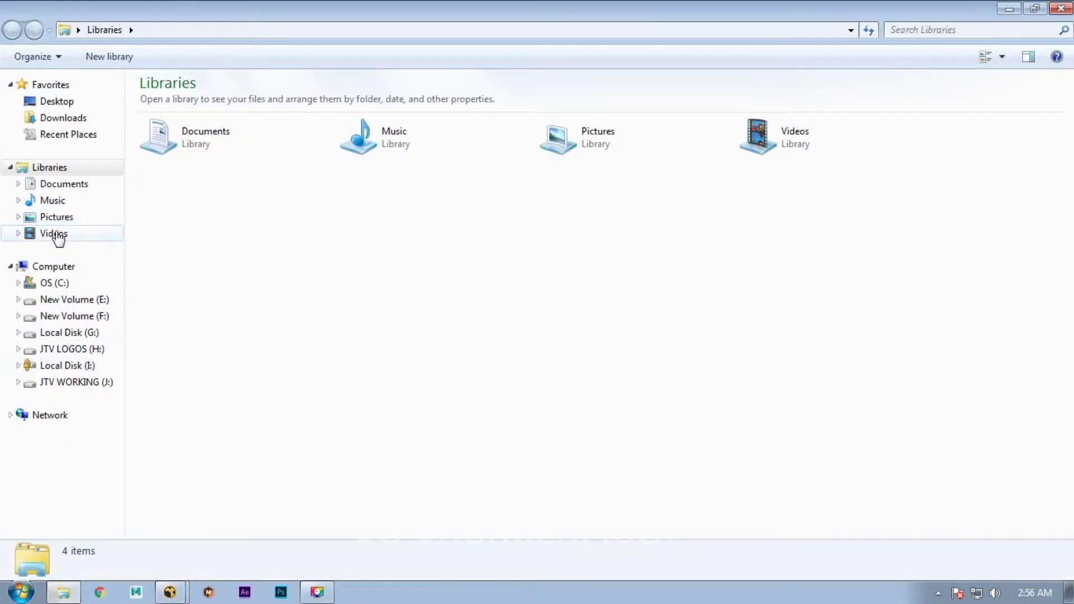
click(59, 219)
drag(594, 395, 343, 172)
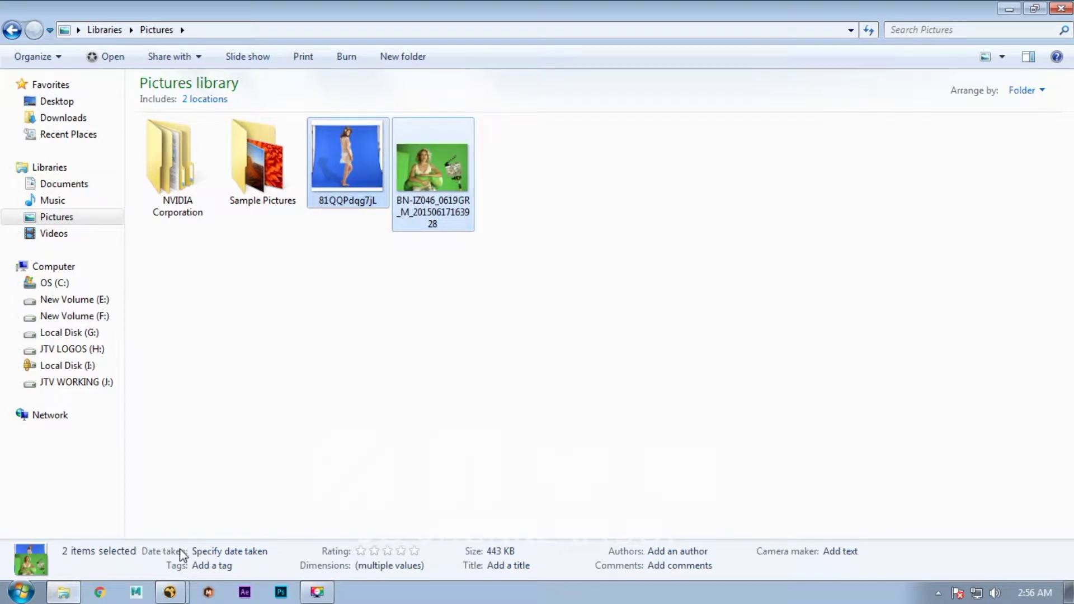
drag(199, 568, 794, 443)
drag(845, 478, 892, 376)
drag(820, 462, 808, 502)
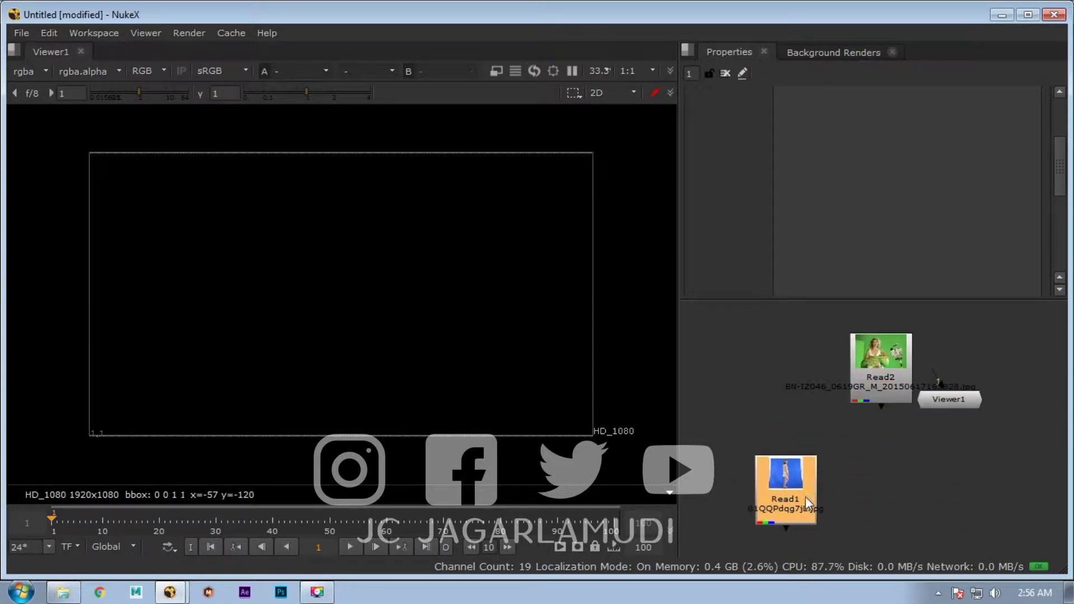
Step: Connect the viewer to the green-screen image and examine the resolution label at the image's corner
drag(948, 401, 886, 393)
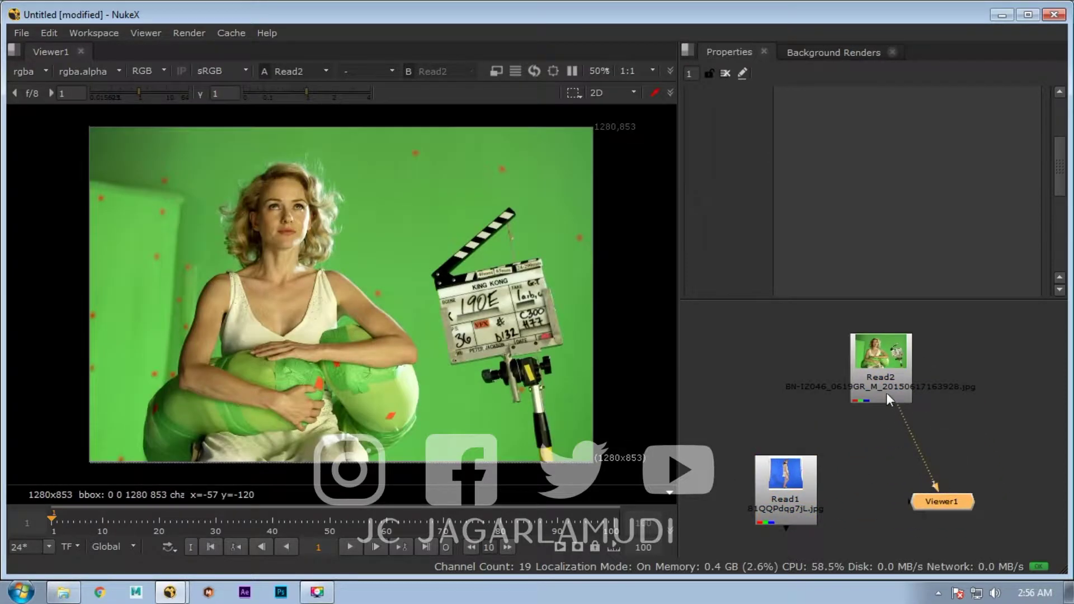
scroll(421, 340, up, 10)
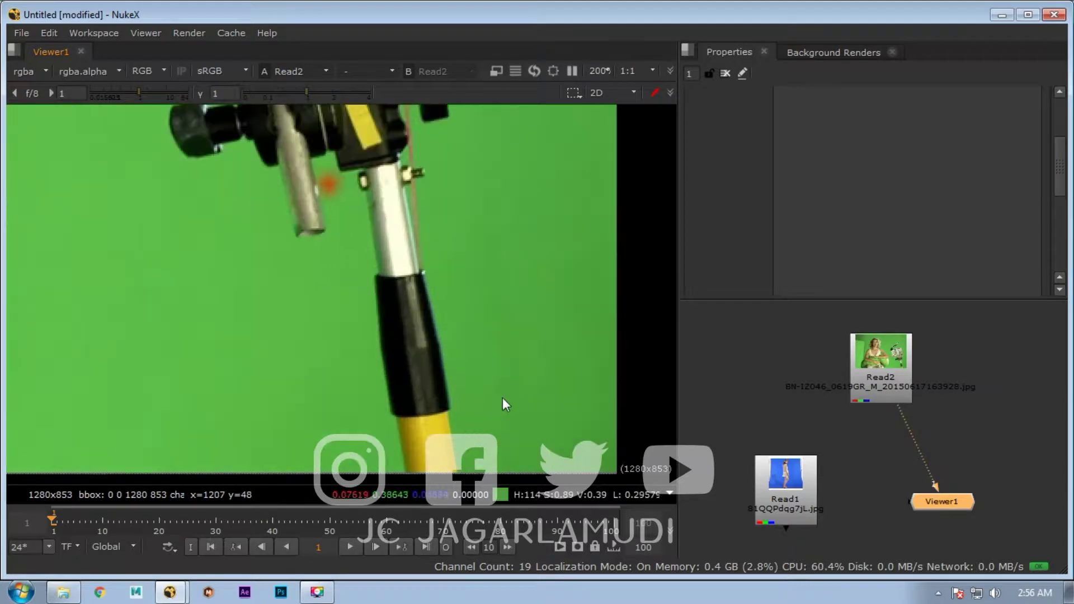
drag(664, 457, 349, 286)
scroll(367, 348, up, 2)
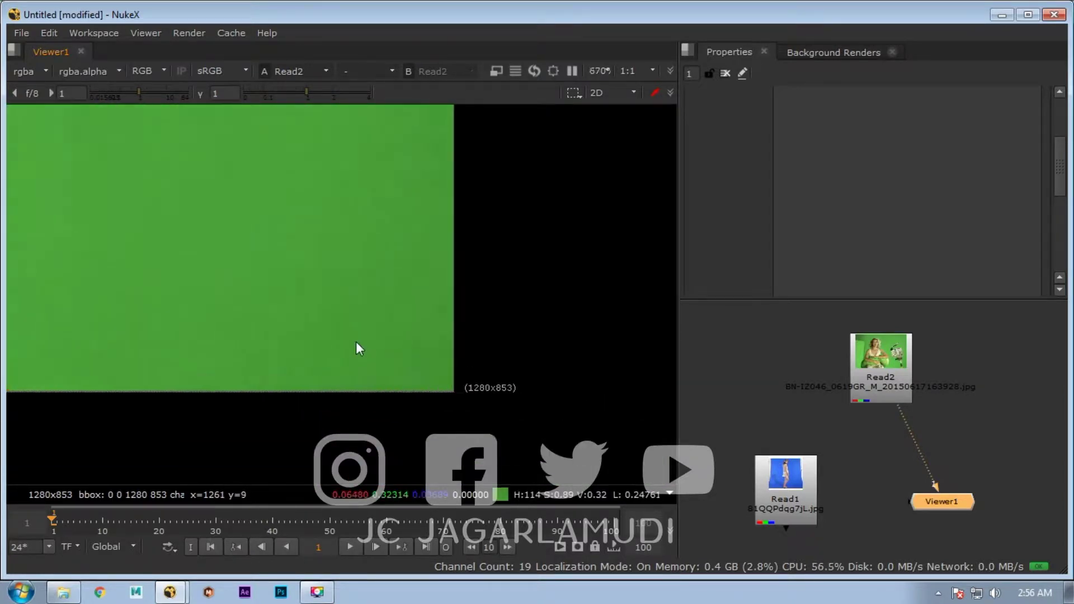
drag(418, 358, 267, 305)
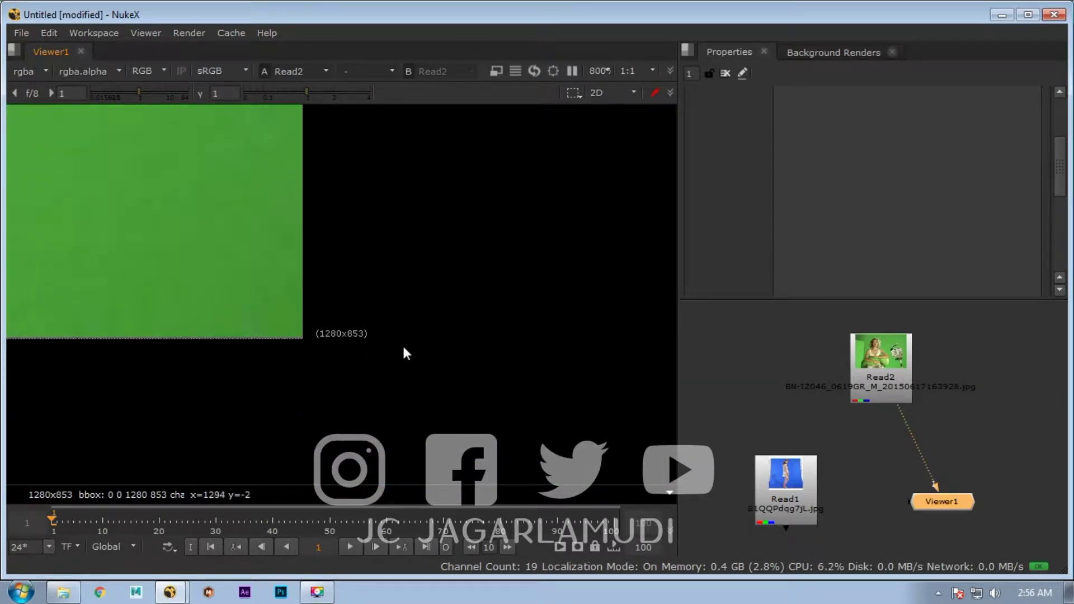
Step: Add a Reformat node after the green-screen image node
click(884, 392)
key(Tab)
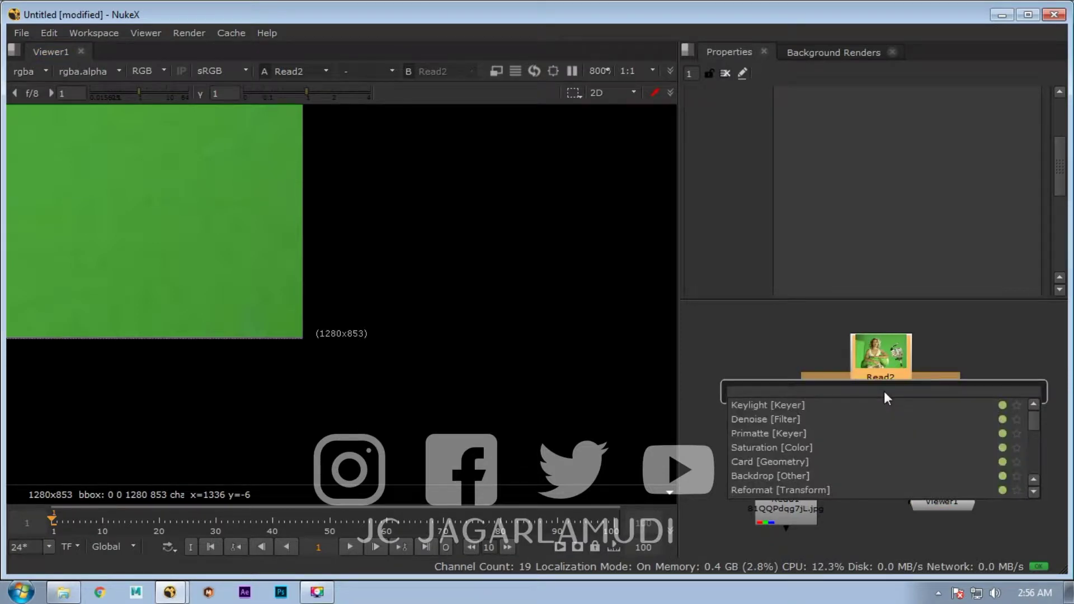
text(ref)
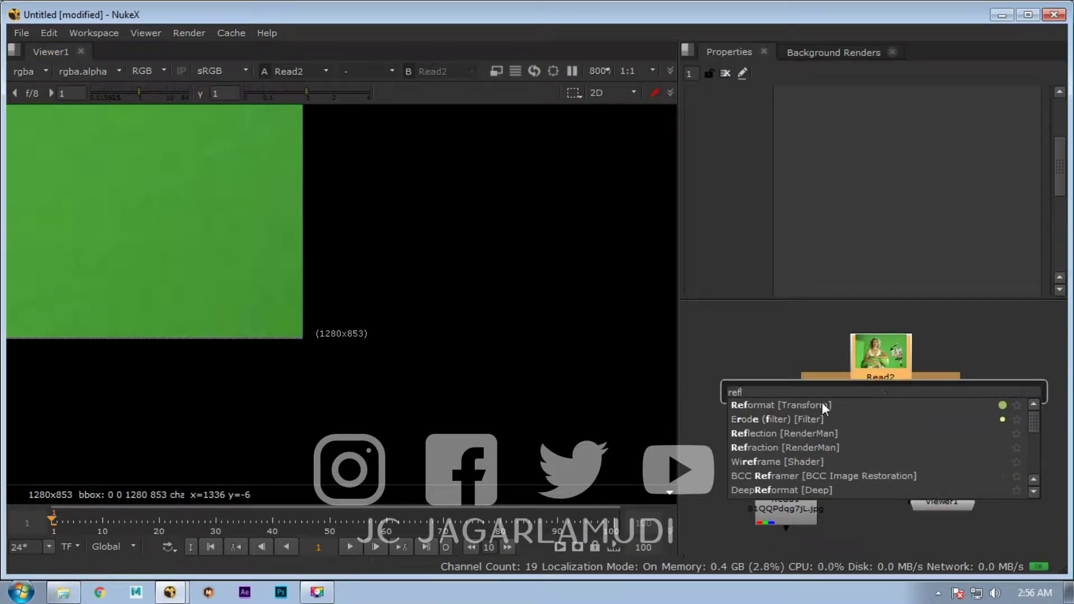
click(792, 404)
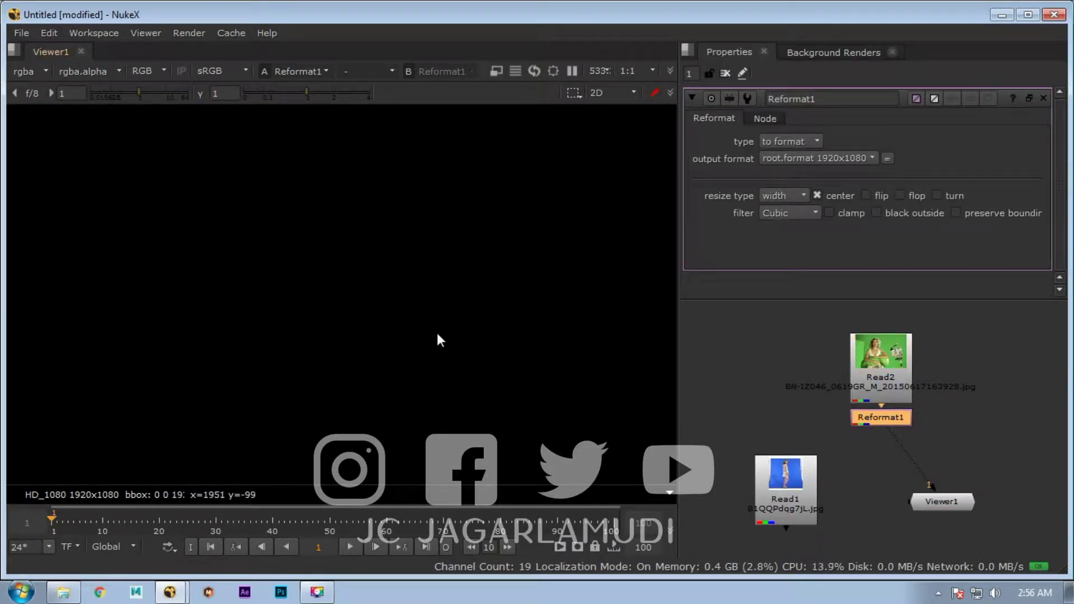
Step: Examine the format label at the reformatted image's corner and the Reformat node in the graph
key(f)
drag(512, 419, 367, 357)
scroll(369, 362, up, 5)
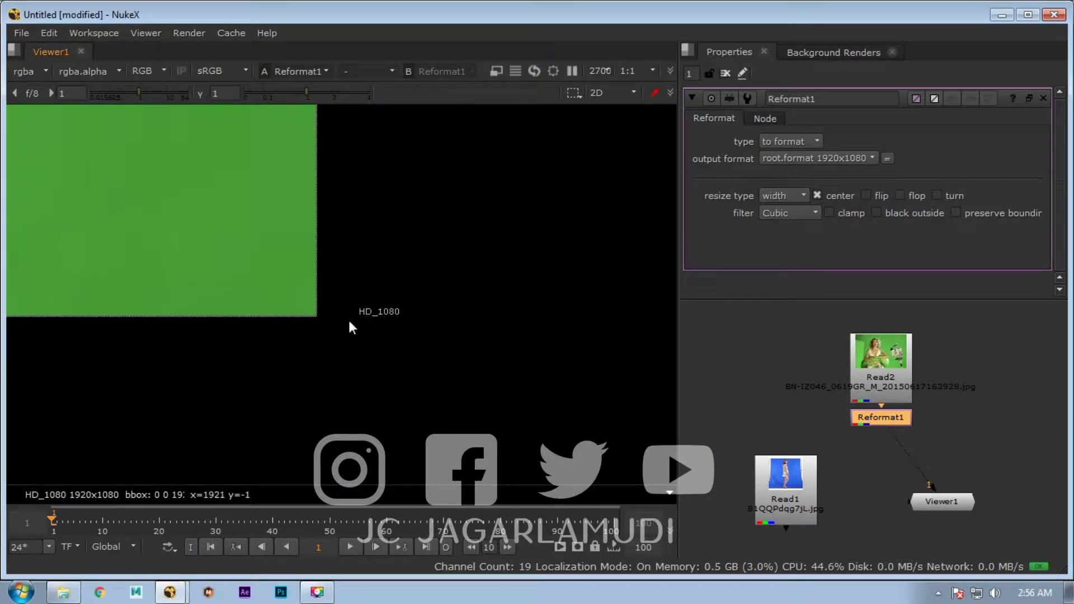
scroll(901, 438, up, 5)
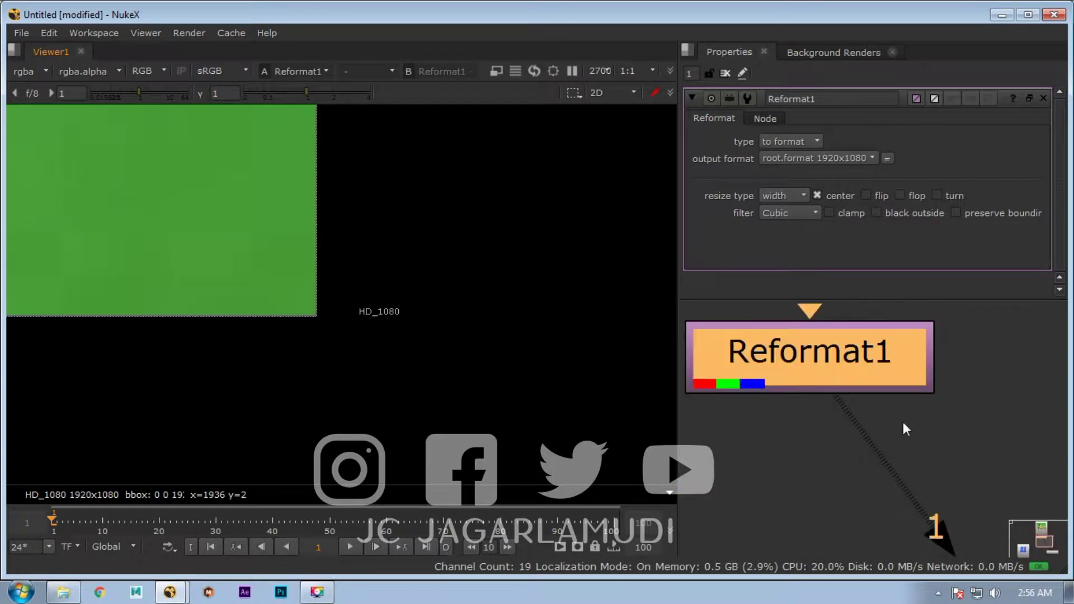
scroll(891, 454, up, 3)
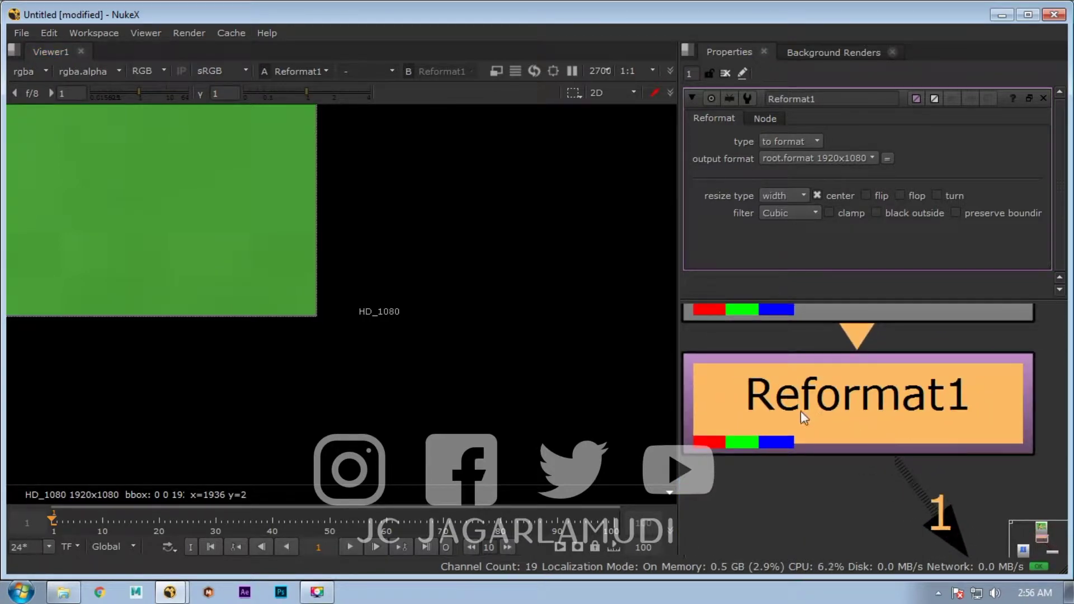
scroll(810, 407, down, 8)
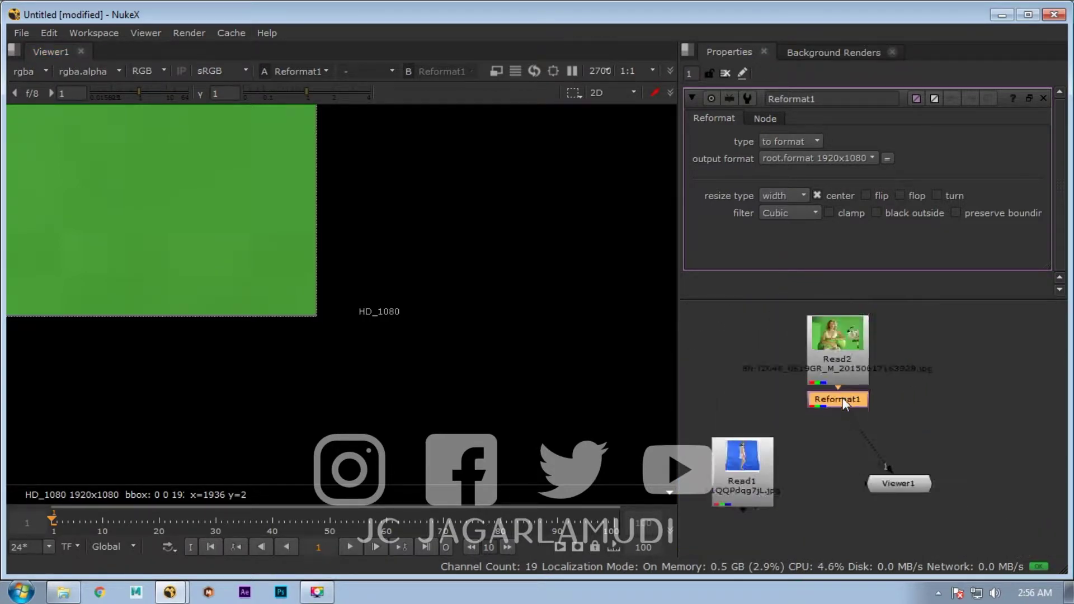
Step: Fit the reformatted image in view and align the viewer node straight below the Reformat node
key(f)
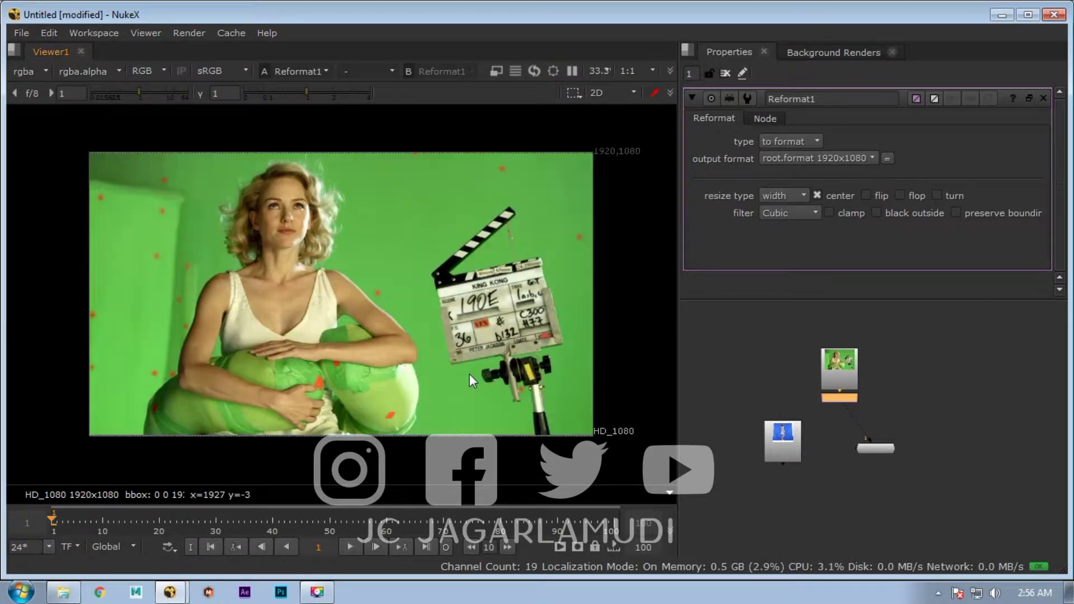
click(878, 454)
drag(838, 451, 838, 457)
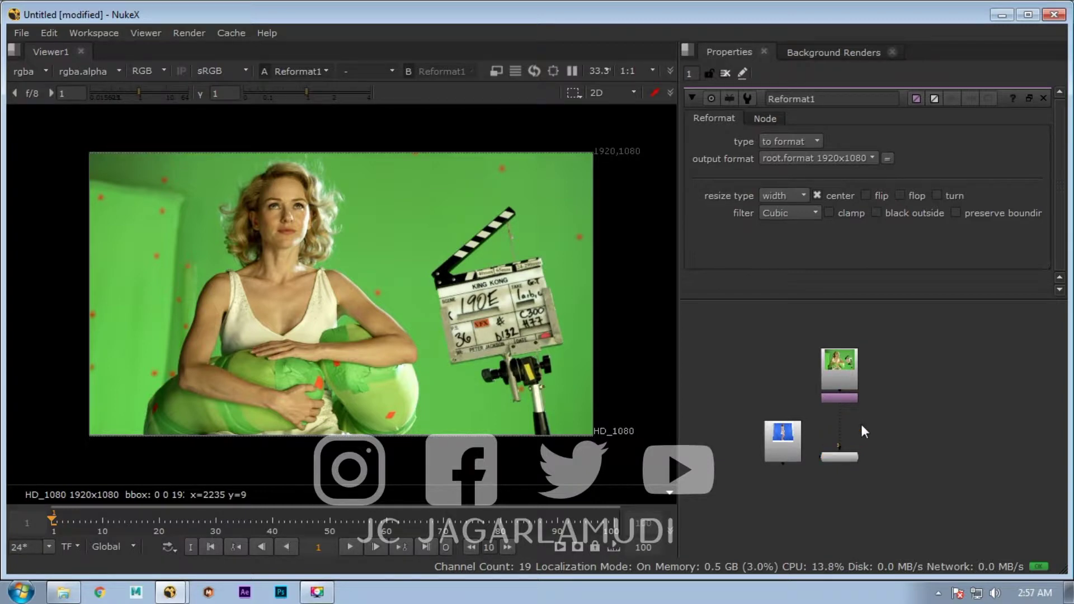
Step: Add a Roto node and insert it between the Reformat node and the viewer
key(o)
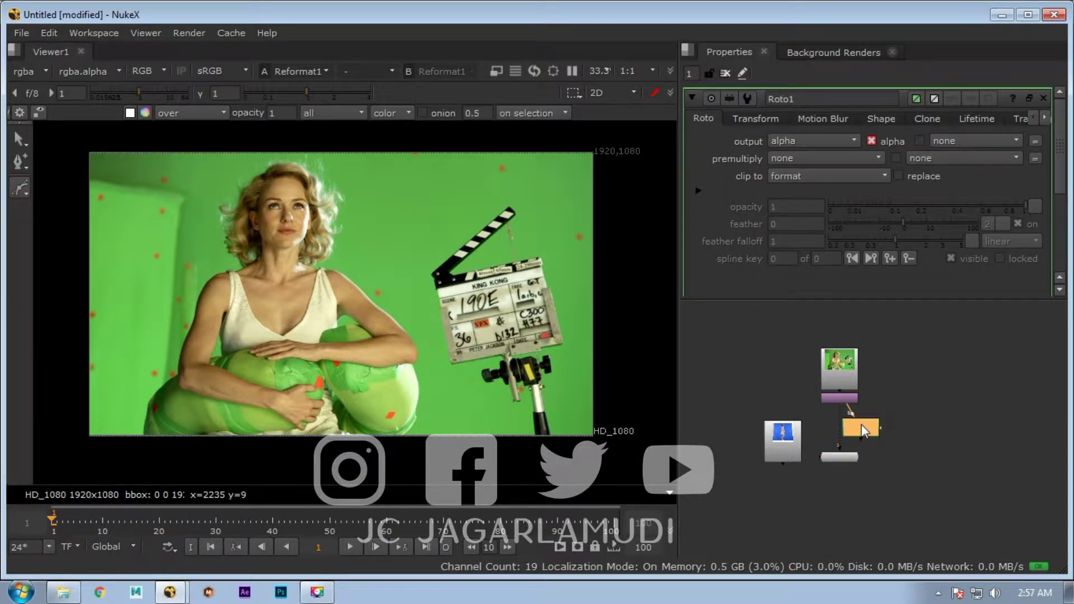
key(Delete)
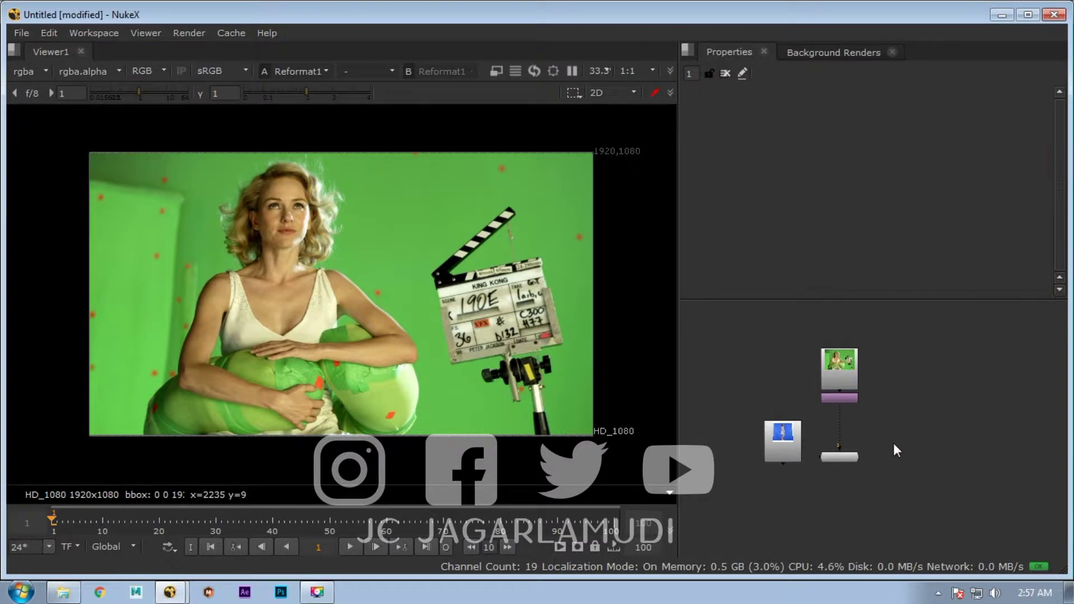
key(Tab)
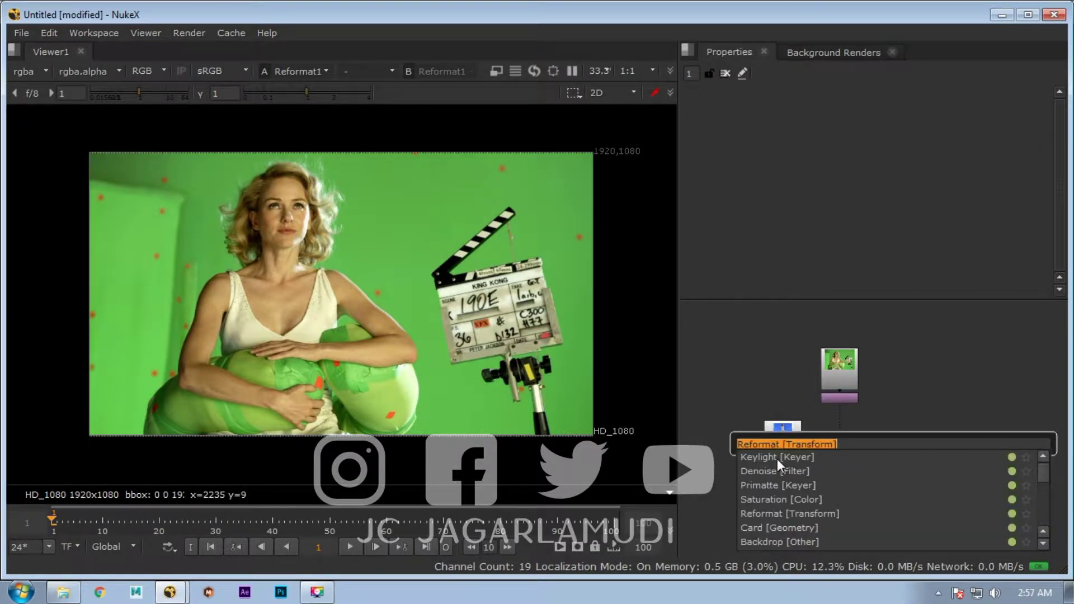
text(roy)
key(BackSpace)
text(to)
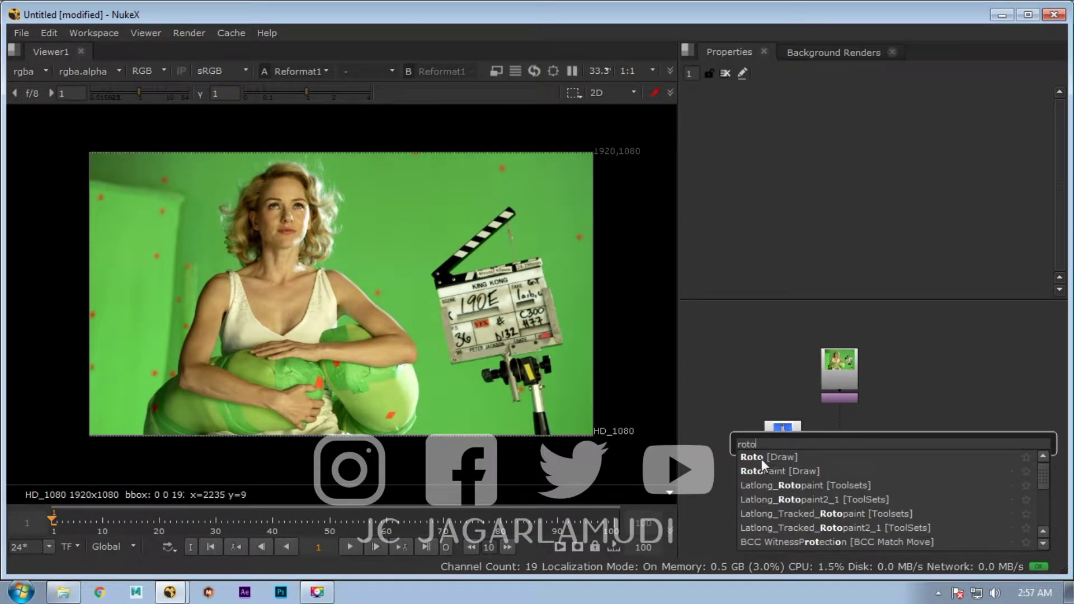
click(759, 458)
scroll(874, 420, up, 5)
scroll(874, 421, down, 3)
drag(874, 451, 785, 427)
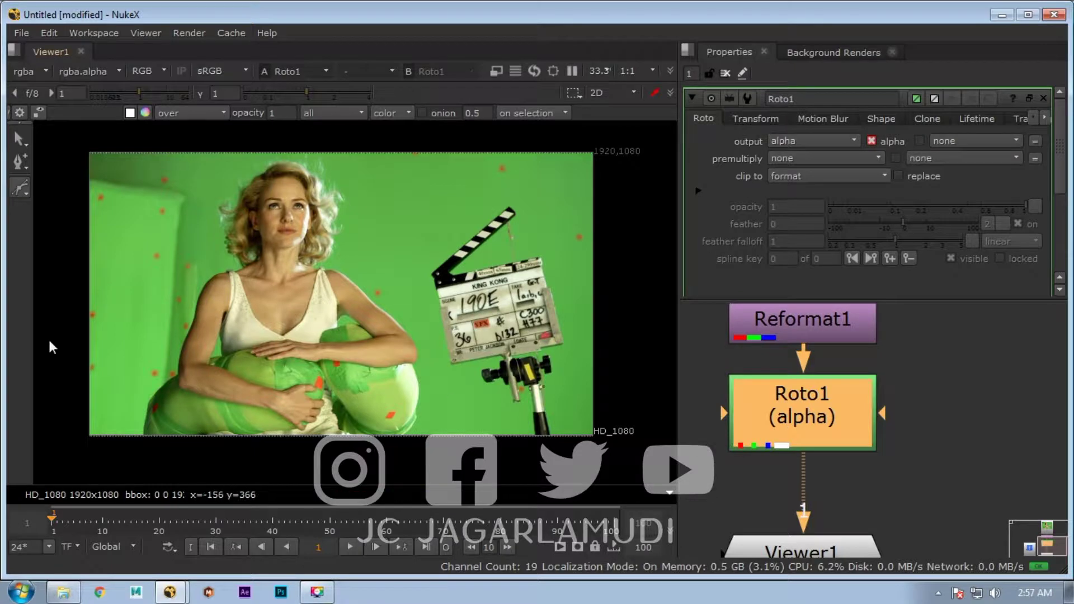
Step: Start a Bezier roto shape at the image's lower edge, tracing loosely outside the green prop and up the woman's arm to her shoulder
scroll(160, 358, up, 4)
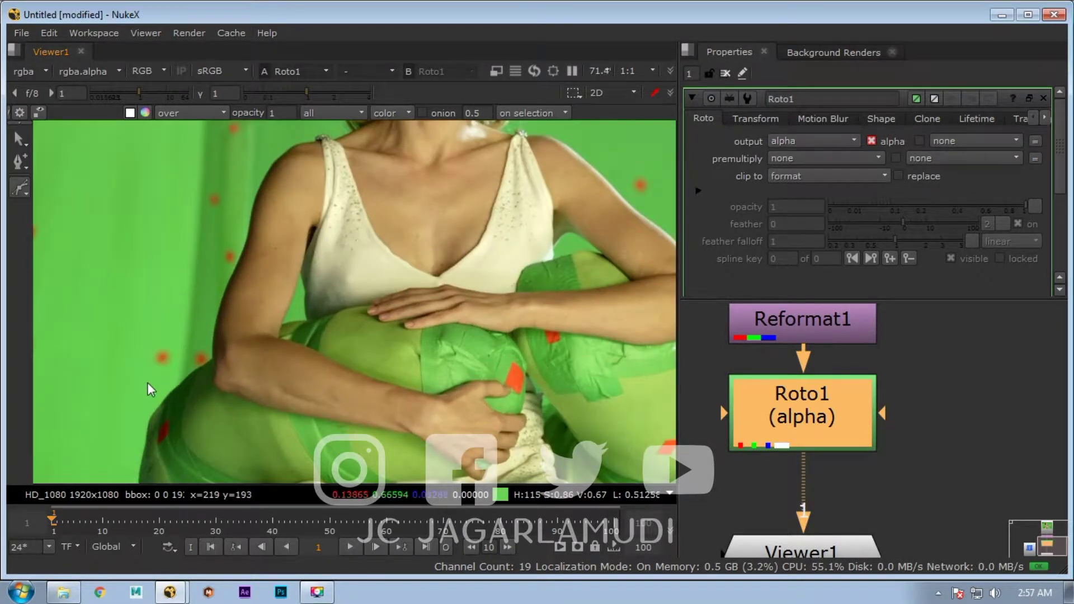
scroll(146, 381, up, 2)
drag(162, 398, 136, 296)
click(21, 189)
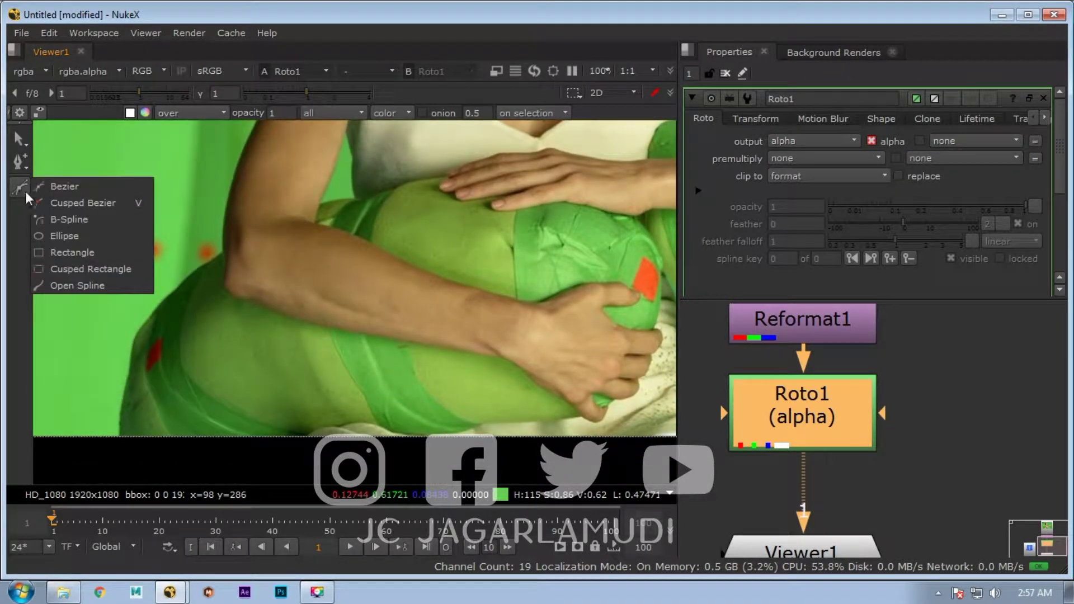
click(52, 186)
click(105, 443)
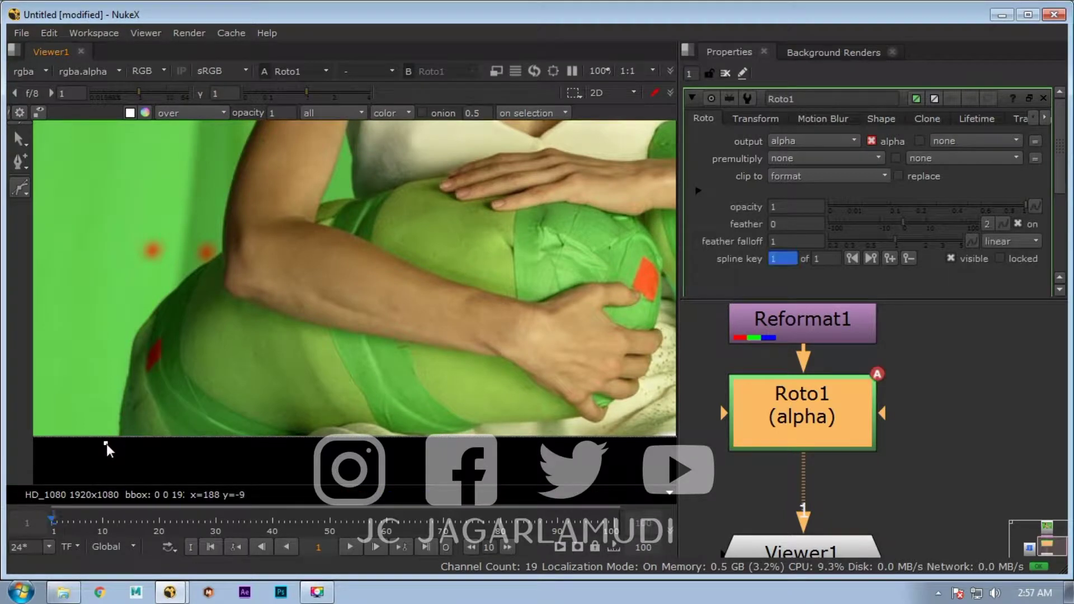
click(103, 424)
click(108, 358)
click(131, 303)
click(179, 265)
click(213, 210)
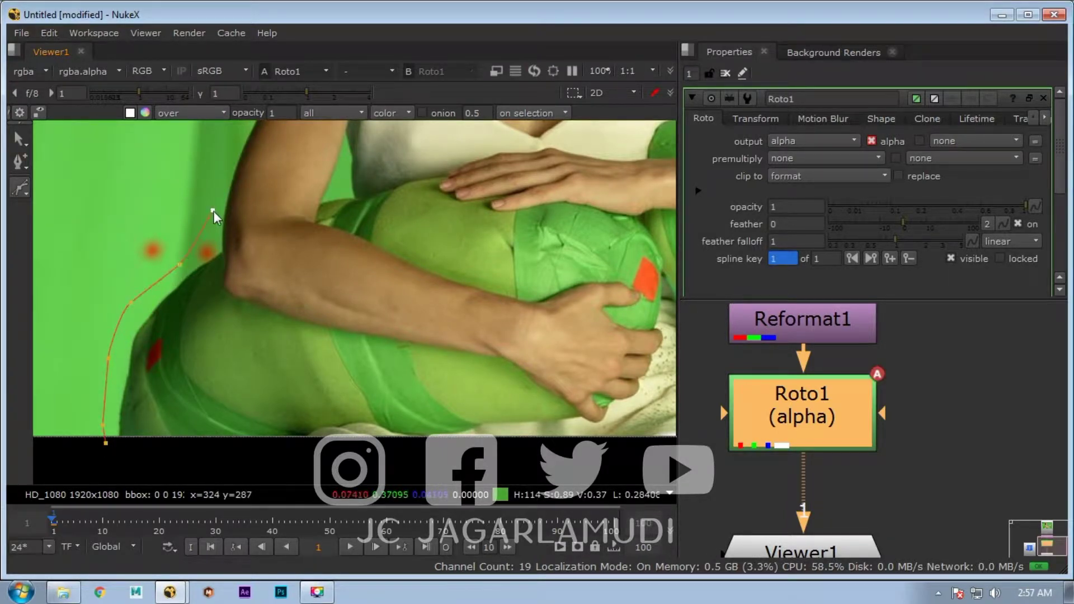
scroll(213, 210, down, 3)
click(204, 296)
click(239, 212)
click(260, 164)
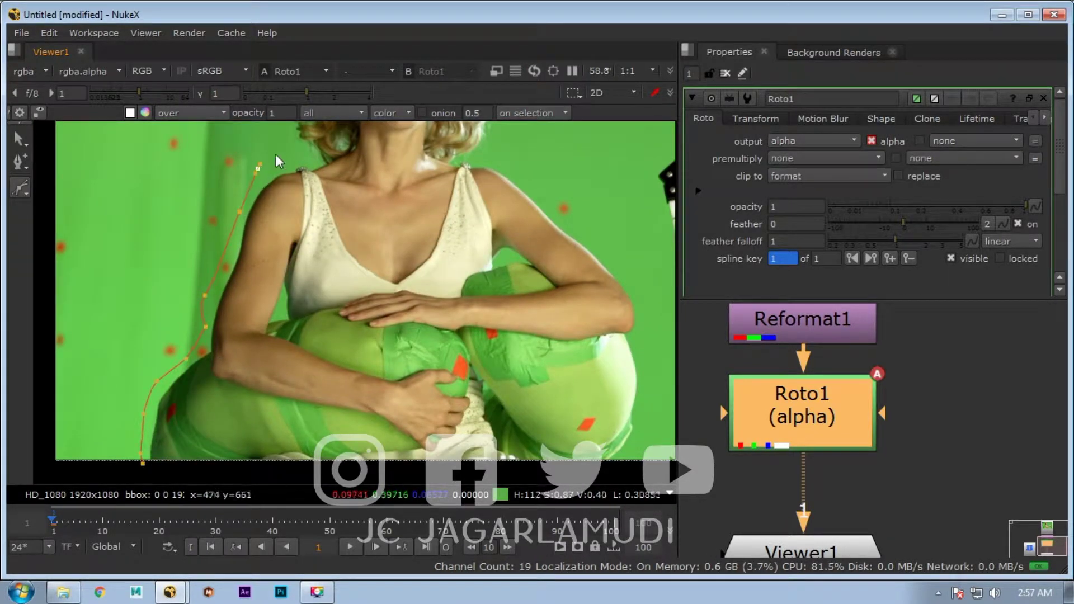
Step: Continue the Bezier shape loosely from the shoulder around the woman's hair and over the top of her head
drag(282, 168, 251, 298)
click(262, 280)
click(242, 226)
click(239, 162)
drag(255, 156, 239, 330)
click(241, 289)
click(349, 239)
click(468, 284)
click(483, 359)
click(467, 412)
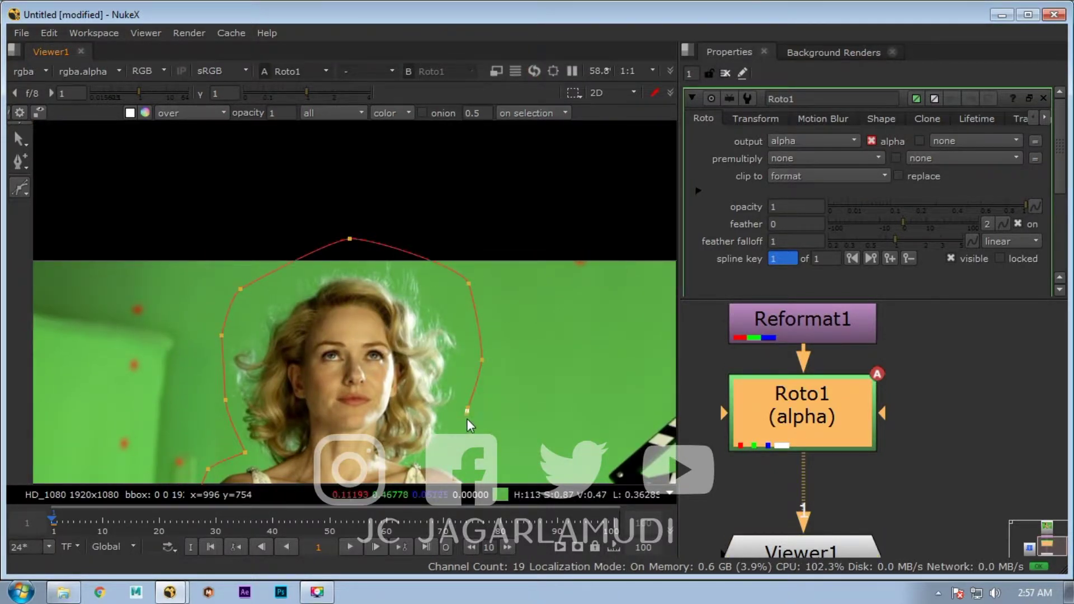
Step: Extend the Bezier shape down outside the woman's other shoulder, arm and green prop to below the frame, leaving out the clapperboard
drag(467, 437, 432, 310)
click(450, 333)
click(516, 394)
click(565, 464)
drag(570, 469, 499, 227)
click(496, 275)
click(505, 338)
drag(511, 412, 490, 429)
Step: Run the Bezier shape beneath the image's lower edge, close it at its starting point and check the finished outline
click(335, 448)
scroll(251, 387, down, 2)
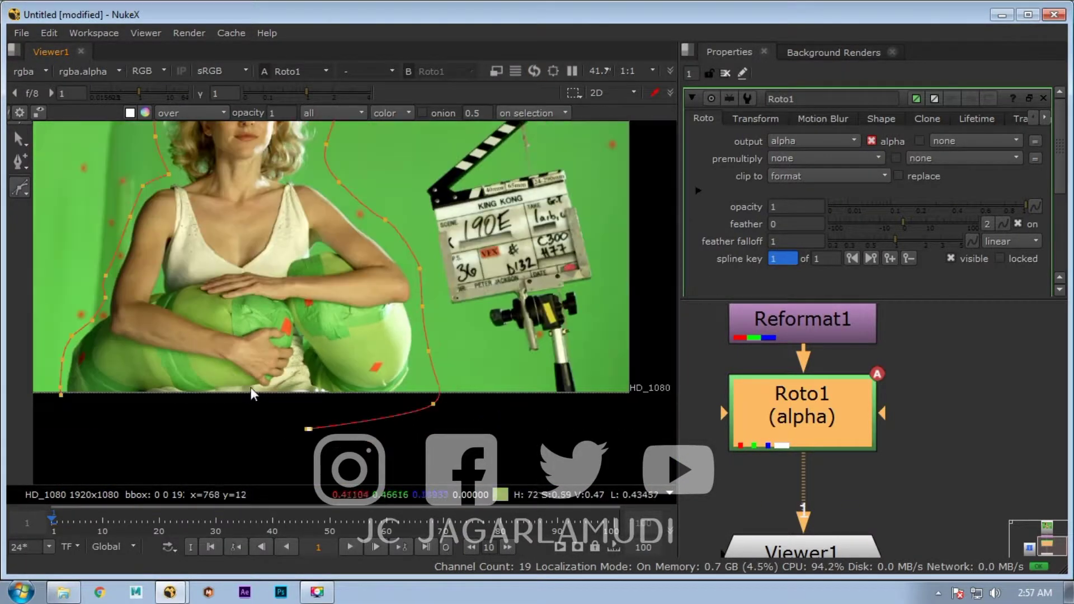
drag(158, 393, 248, 406)
click(179, 422)
click(162, 419)
click(152, 409)
click(159, 437)
scroll(244, 294, down, 3)
drag(269, 293, 263, 327)
scroll(284, 275, up, 3)
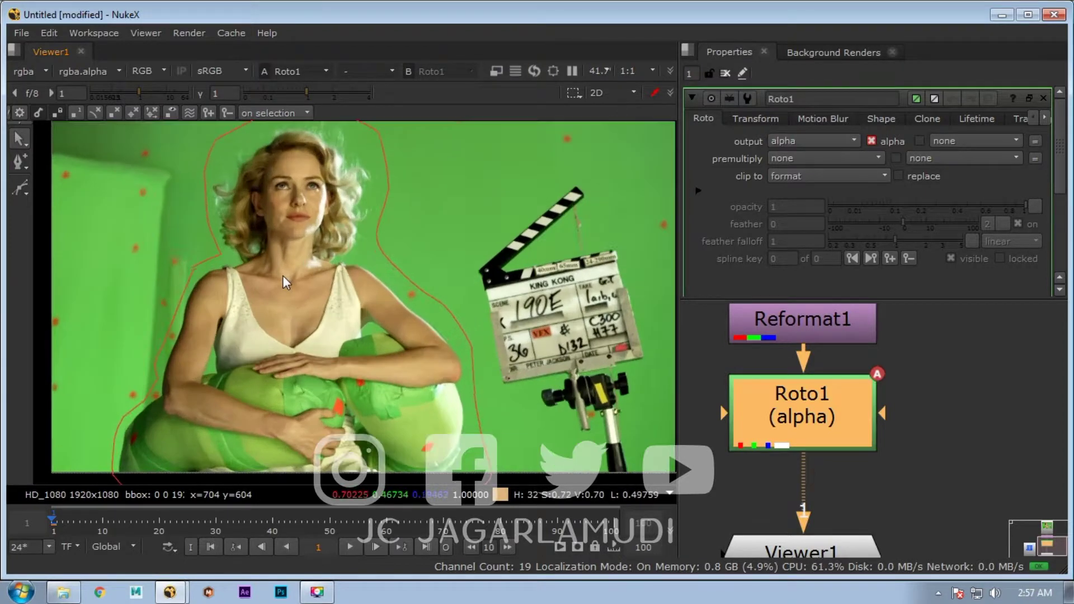
scroll(283, 275, down, 1)
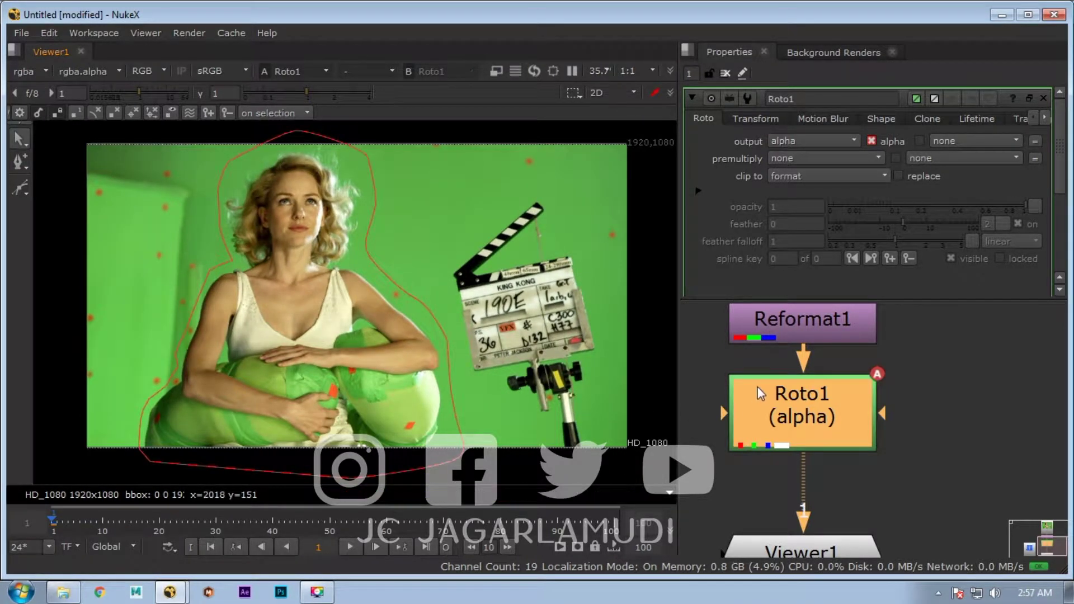
Step: Set Roto1's output to rgba and invert the Bezier shape so it fills the area around the woman
click(793, 140)
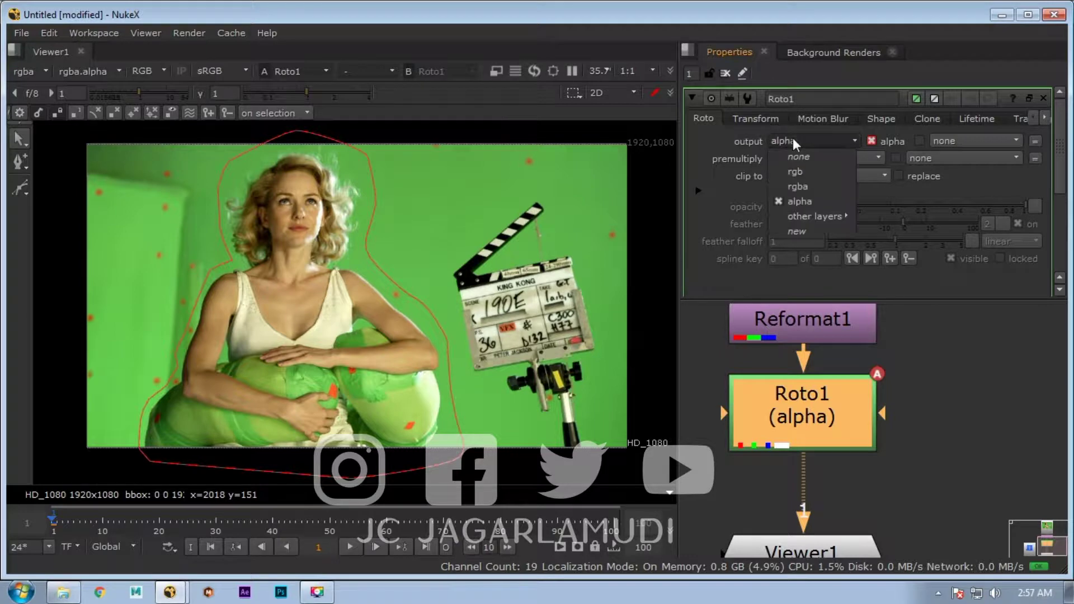
click(803, 188)
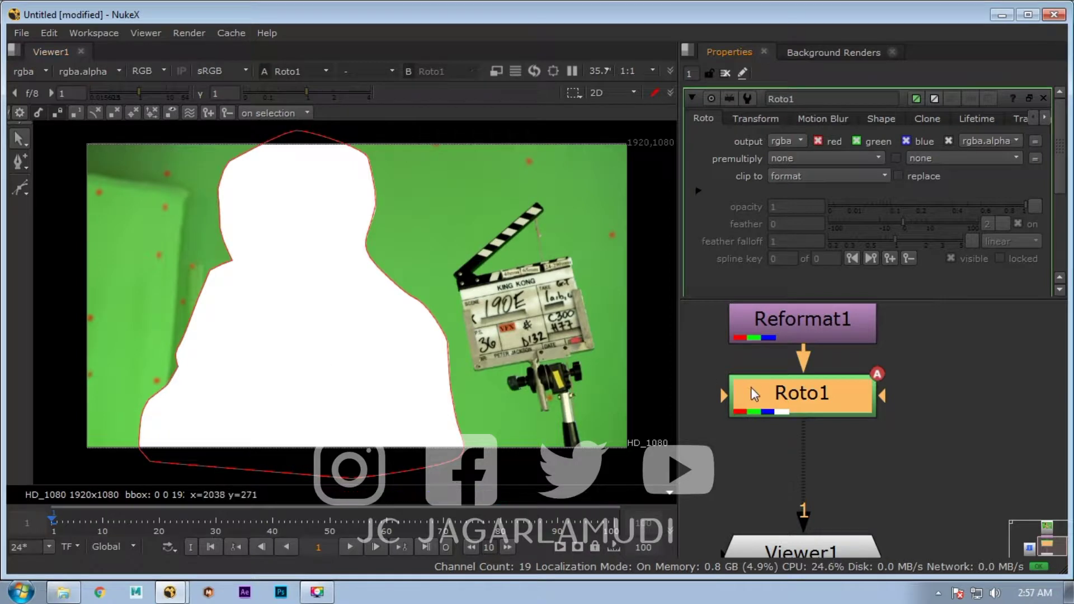
scroll(899, 199, down, 3)
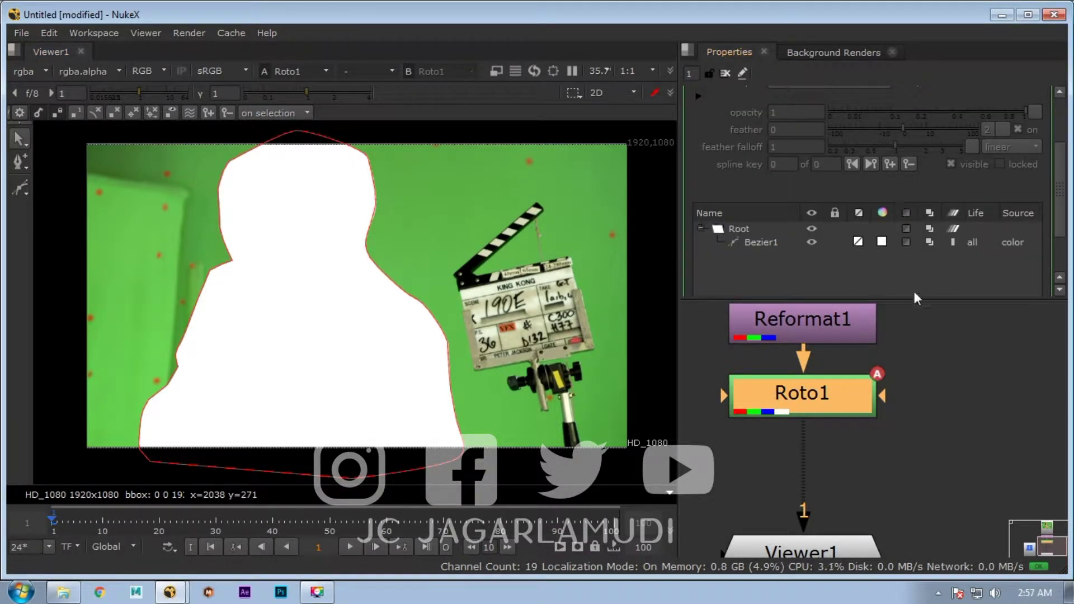
drag(917, 305, 916, 464)
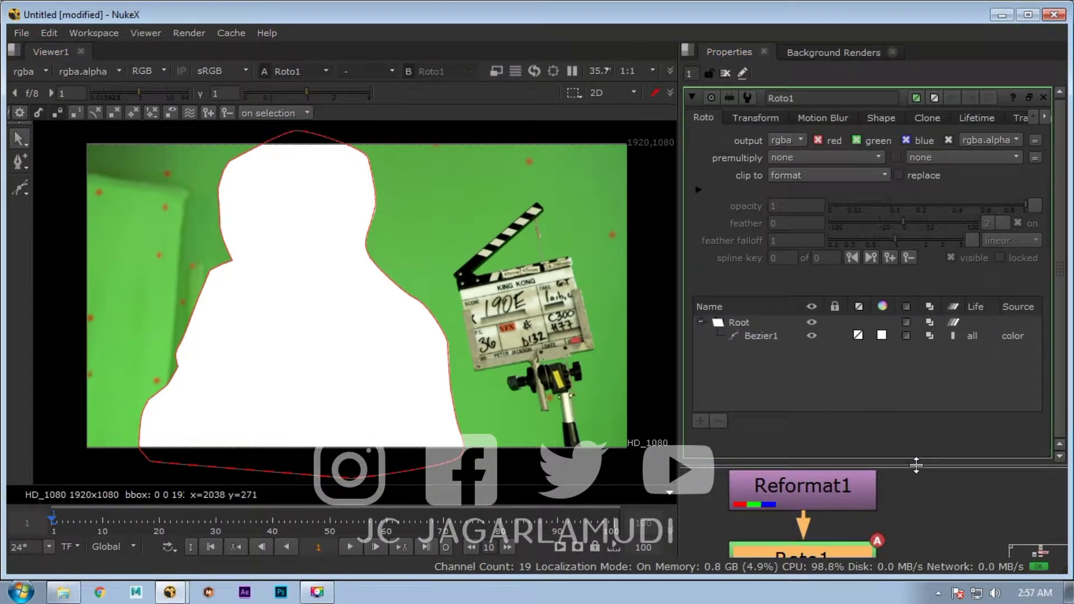
click(768, 338)
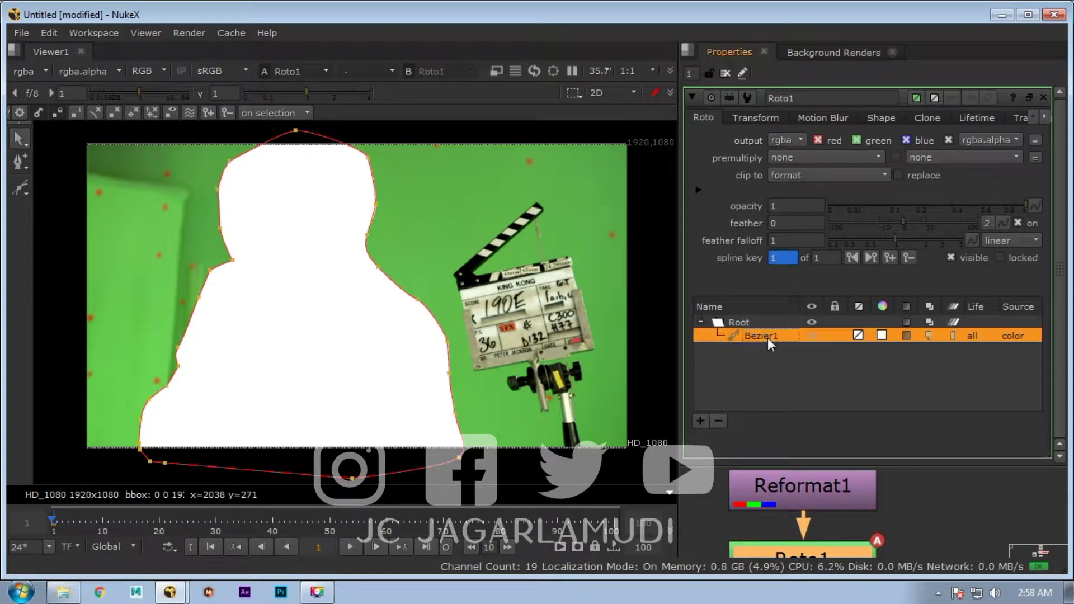
double_click(763, 336)
click(867, 116)
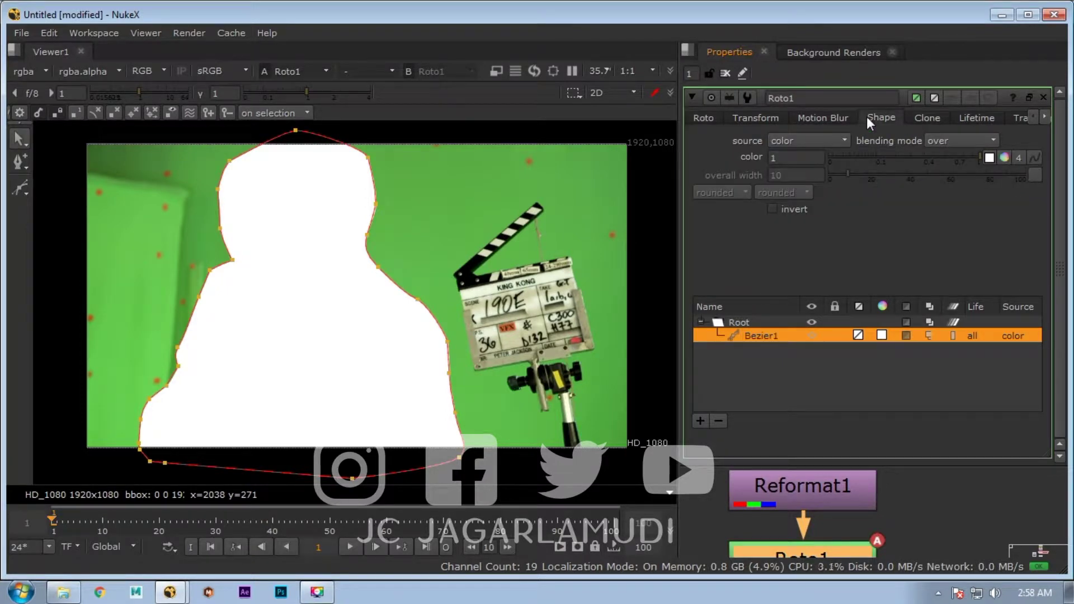
click(772, 208)
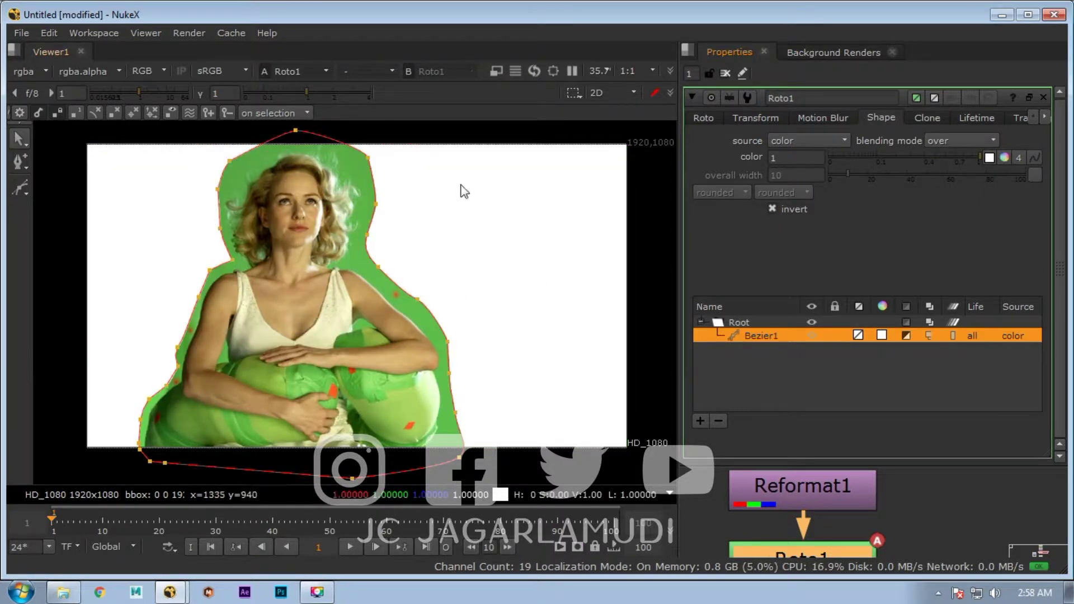
Step: Sample the green backdrop beside the woman's neck as the fill color of the inverted Bezier shape
click(991, 158)
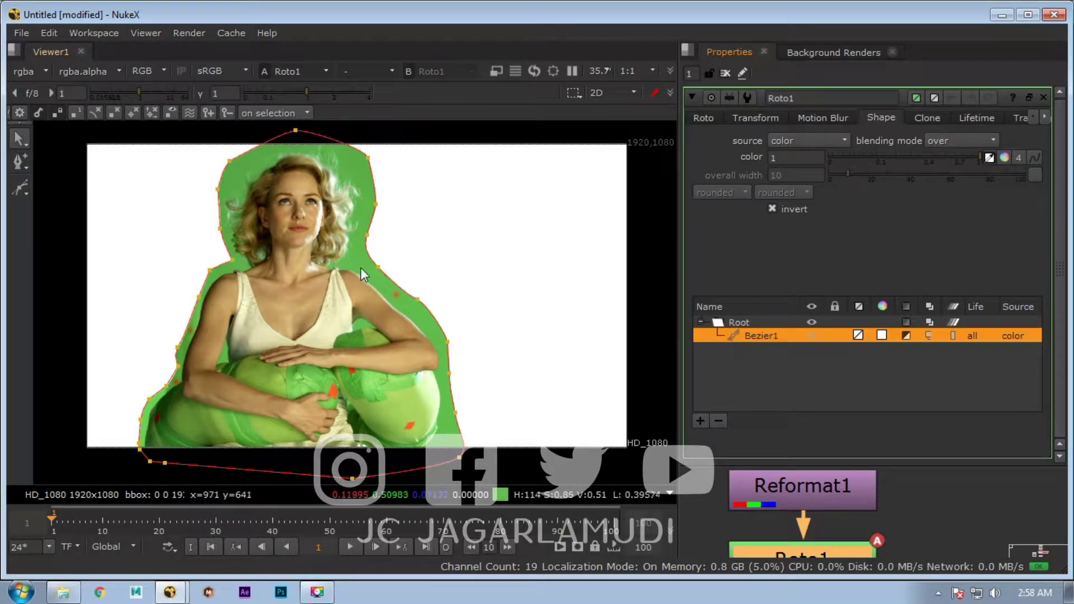
ctrl+click(361, 265)
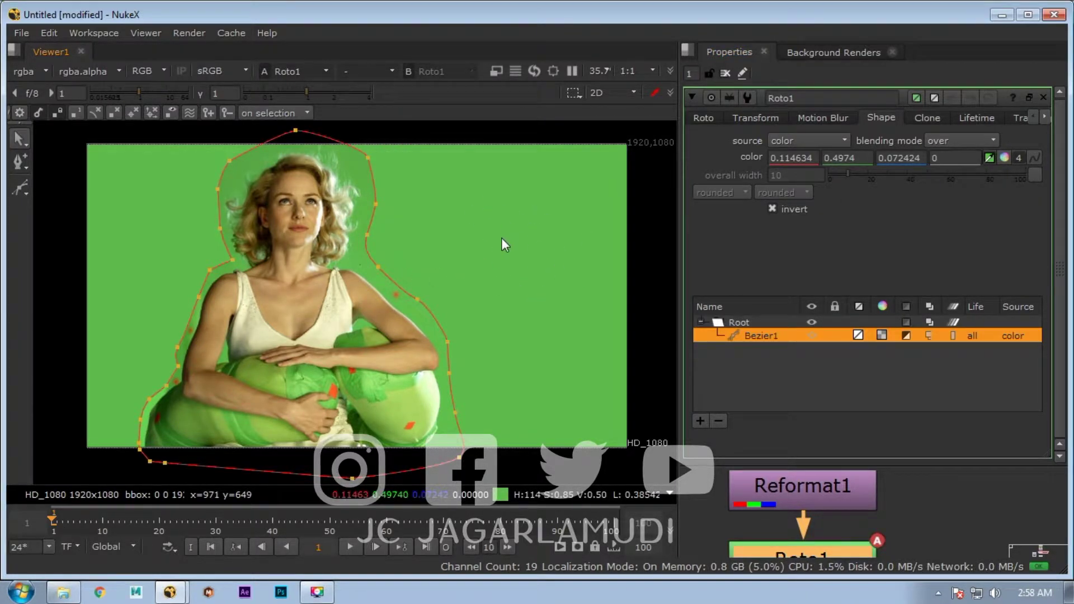
drag(929, 467, 897, 267)
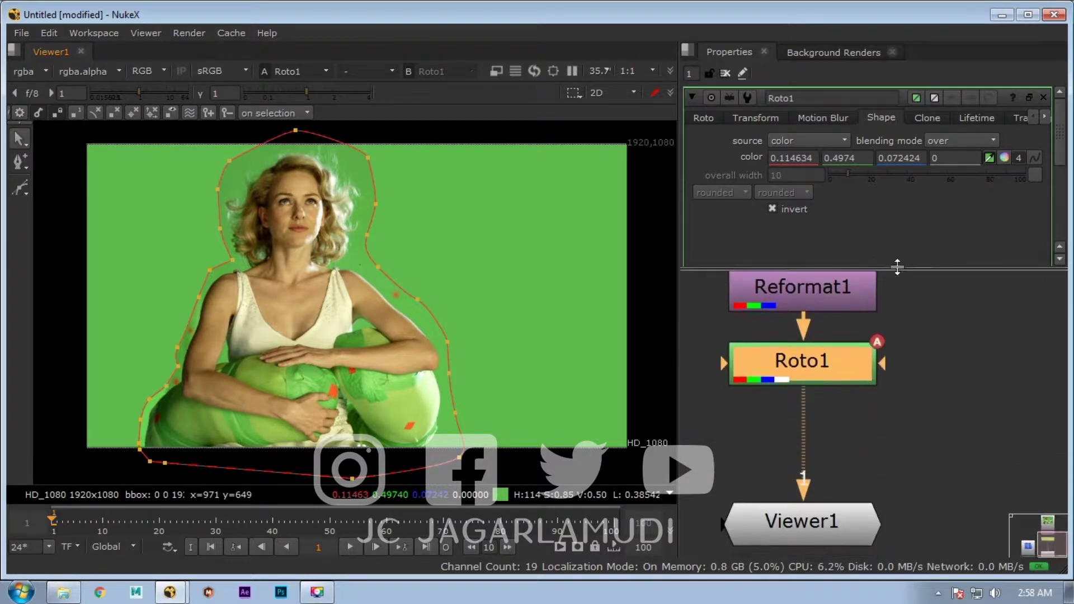
Step: Move the blue-screen Read node beside the green-screen one and view its whole image with the overlay off
scroll(929, 395, down, 5)
drag(725, 486, 939, 347)
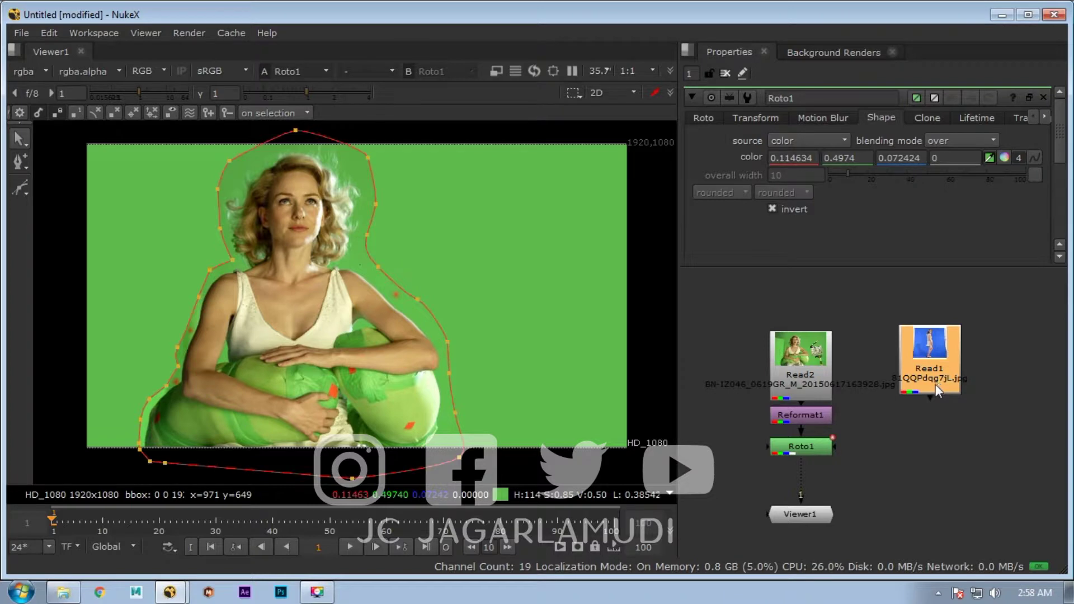
key(1)
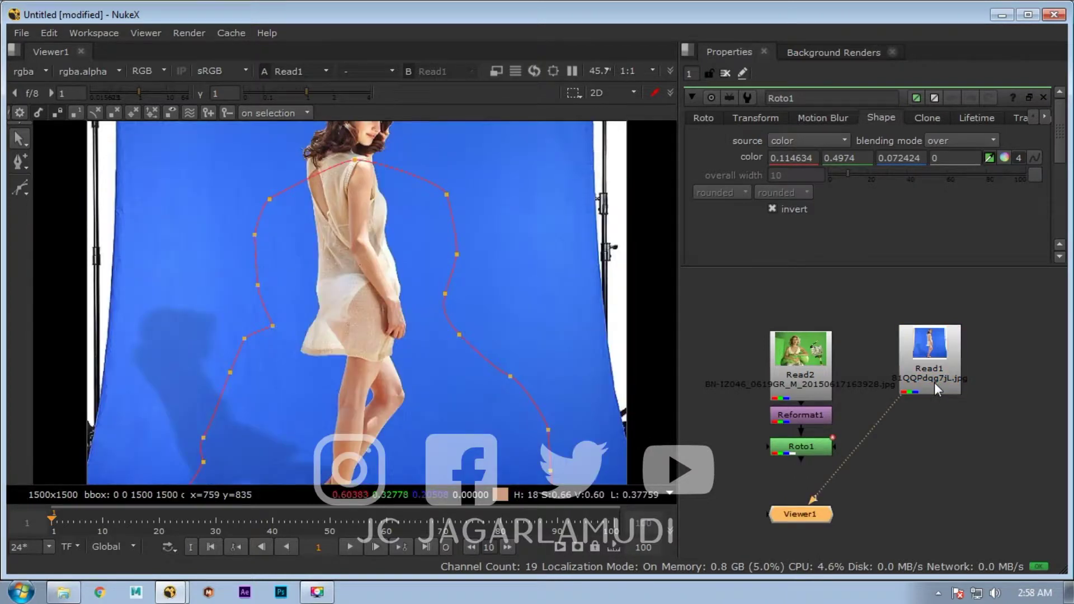
key(minus)
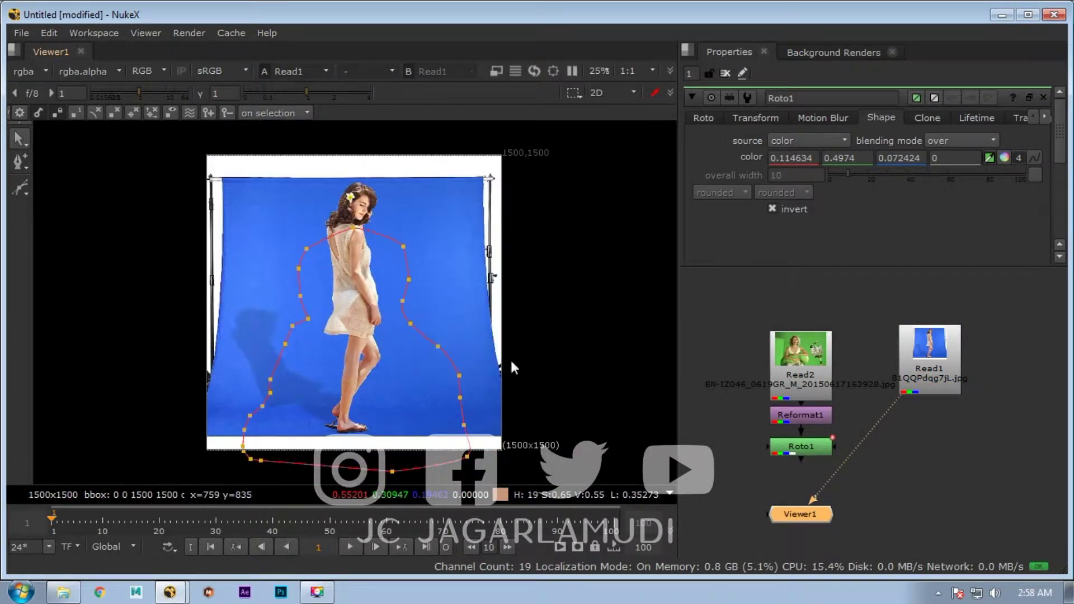
click(914, 477)
key(o)
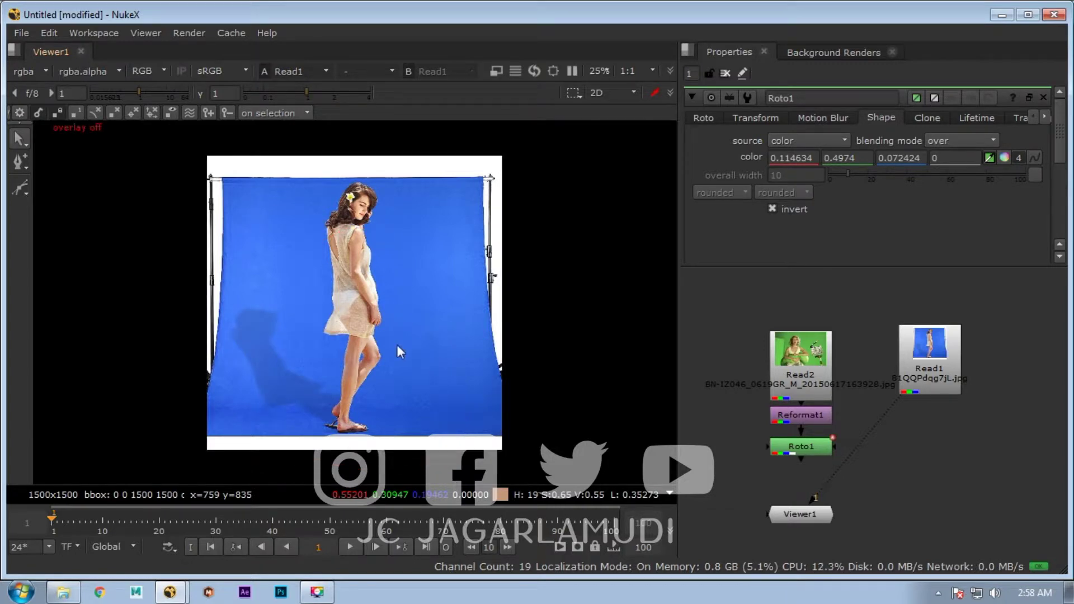
scroll(397, 344, up, 5)
scroll(378, 327, down, 3)
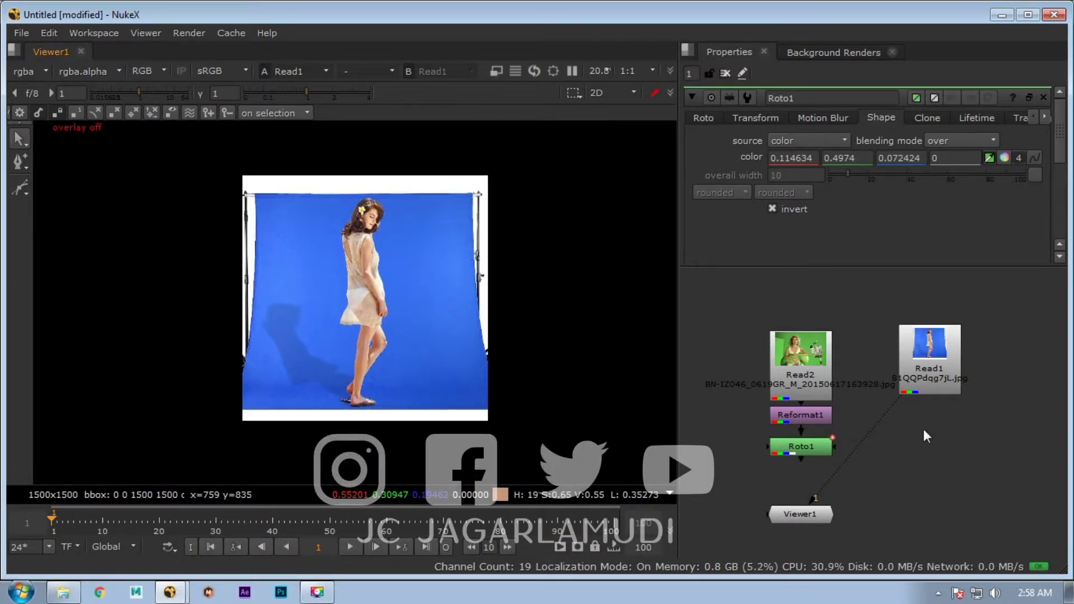
scroll(392, 338, up, 3)
scroll(376, 324, down, 2)
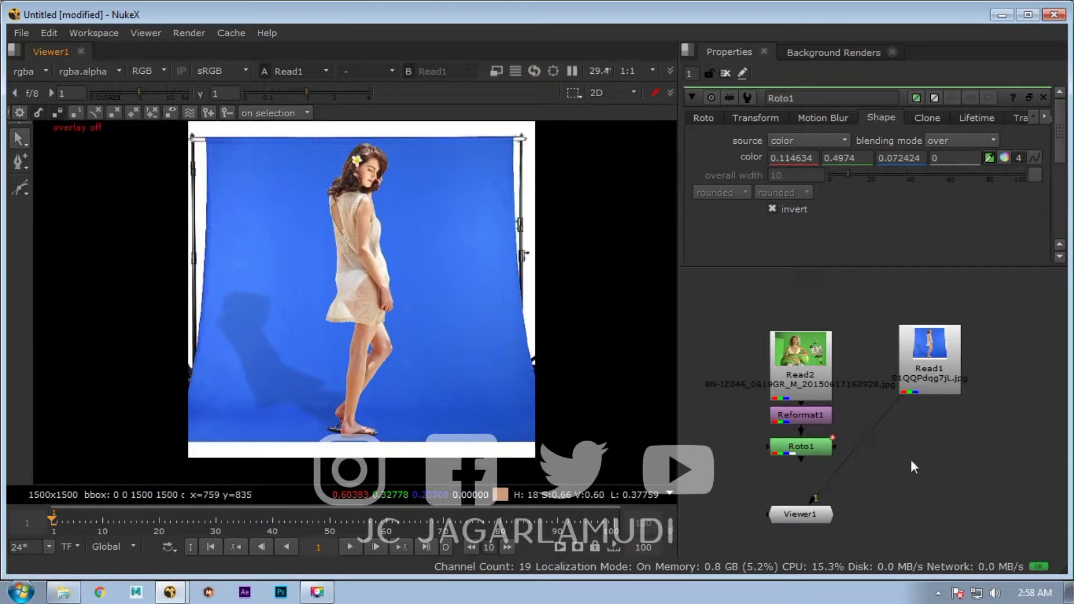
click(924, 388)
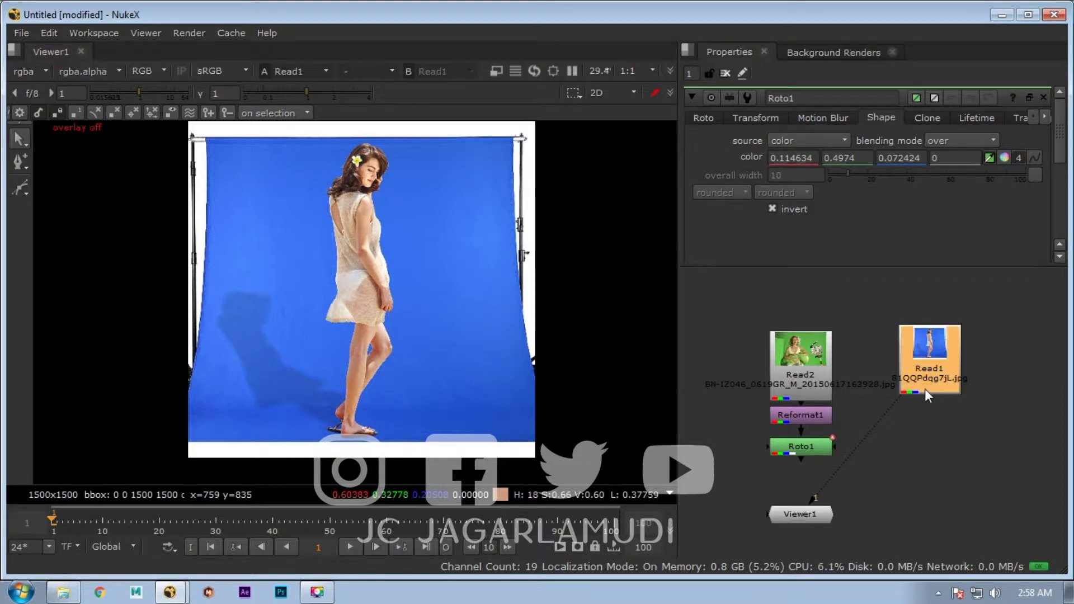
key(Tab)
text(re)
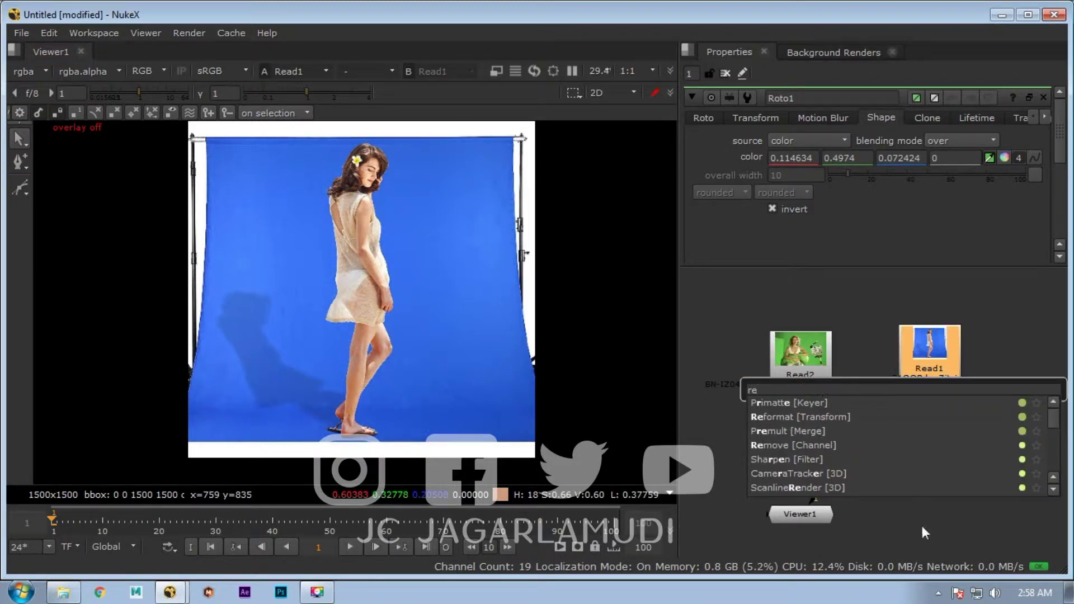
key(Return)
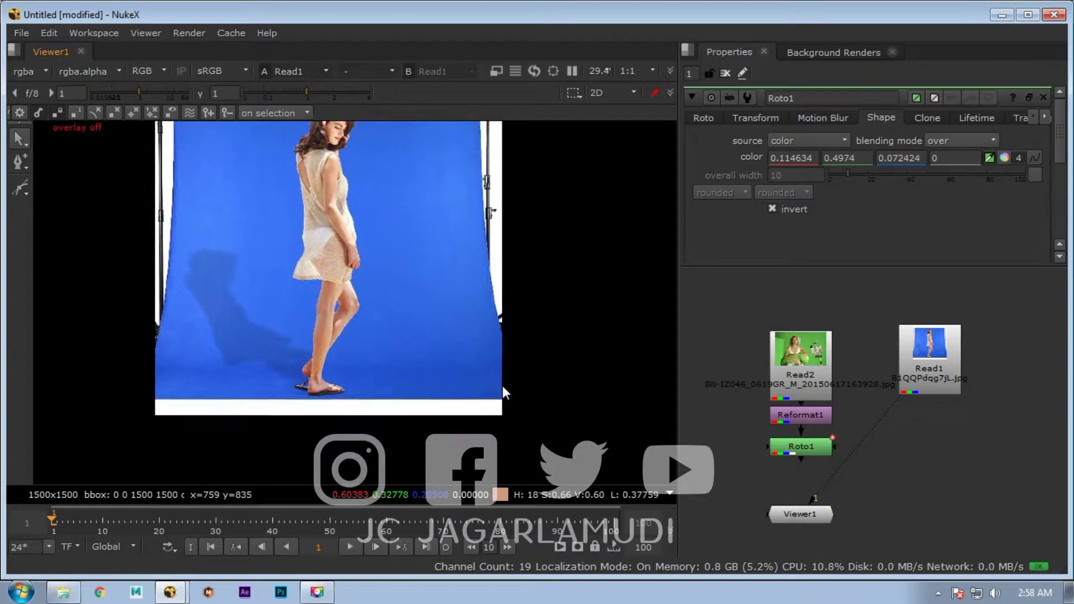
key(o)
scroll(515, 433, up, 5)
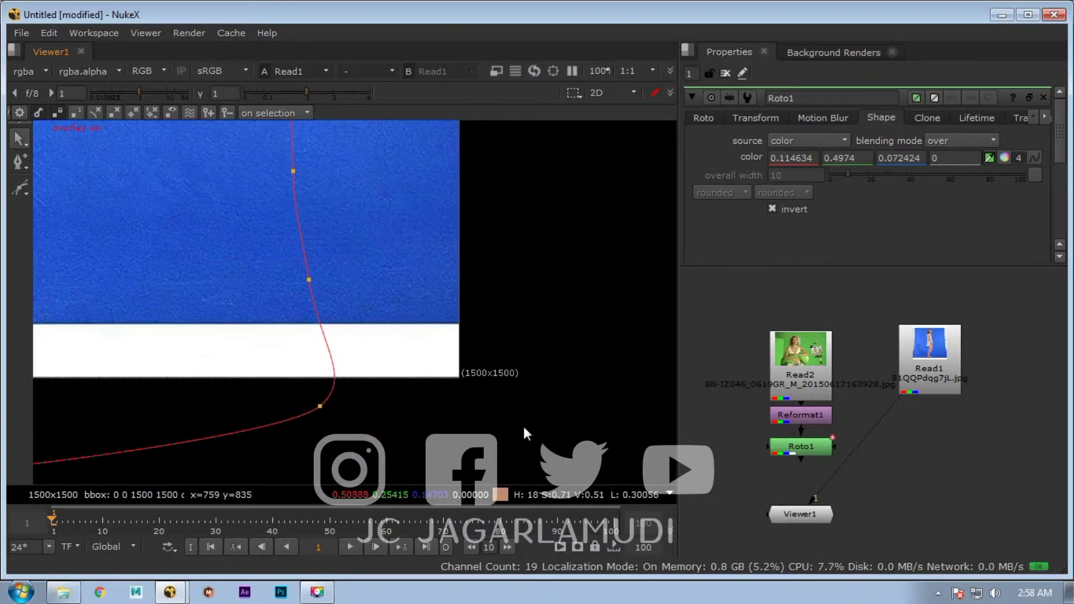
Step: Add a Reformat node below the blue-screen Read node and check the framing of the reformatted image
double_click(917, 372)
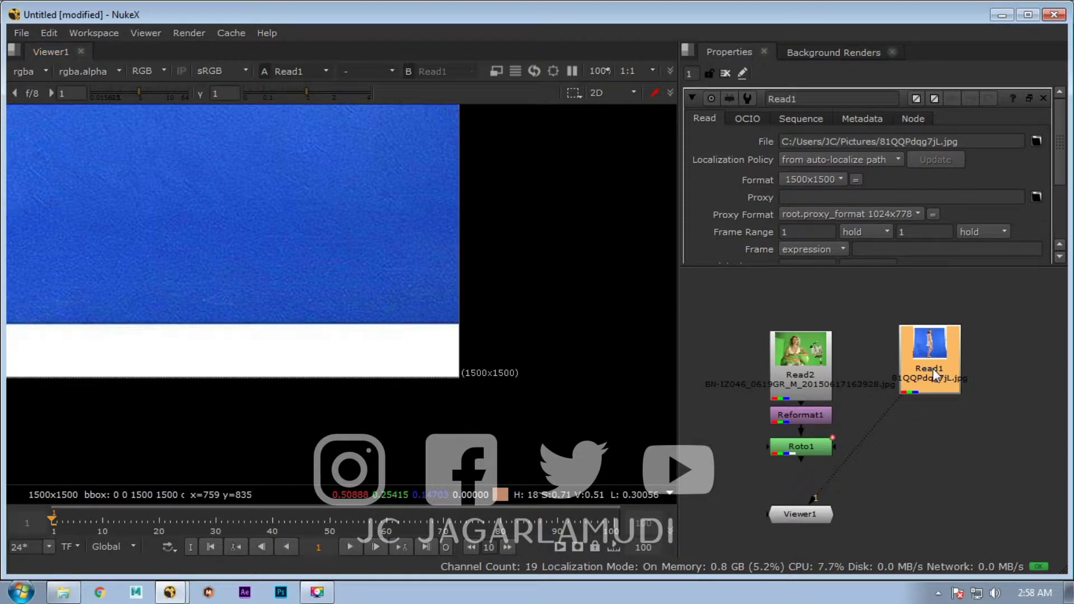
key(Tab)
text(re)
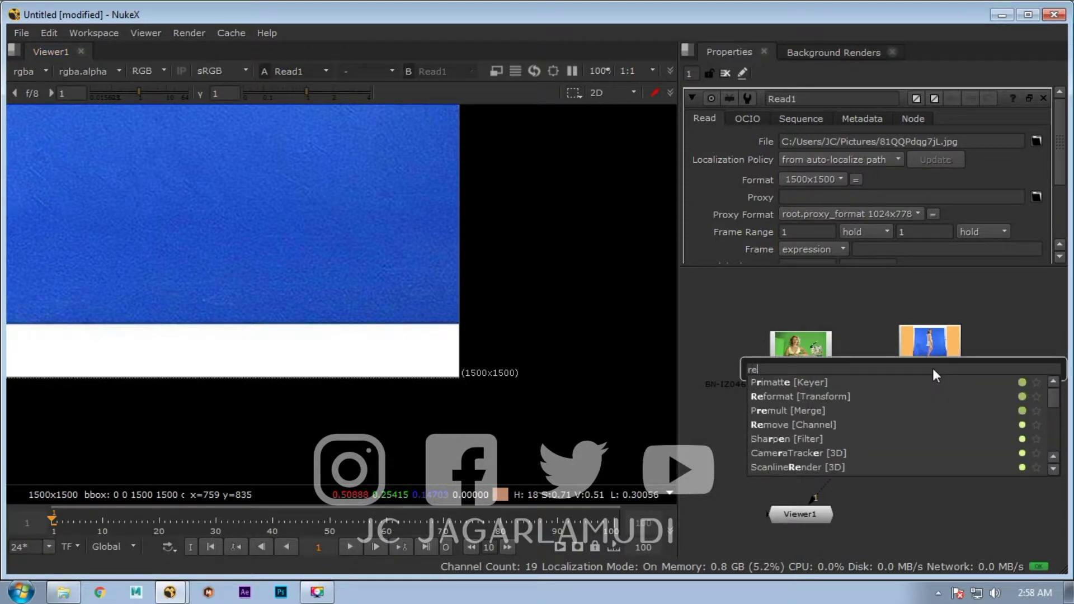
click(798, 396)
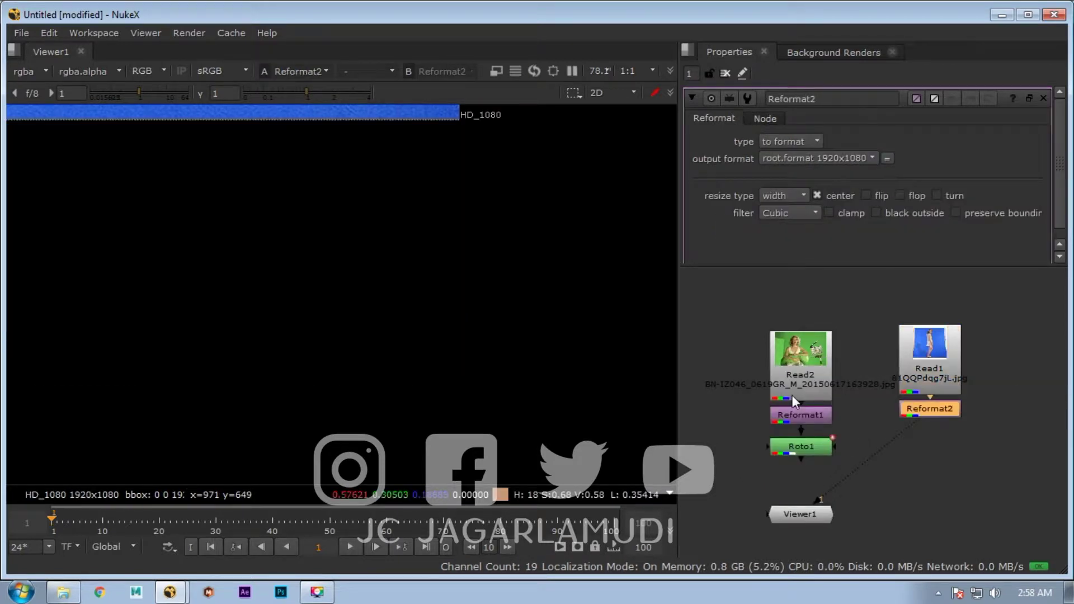
scroll(386, 311, down, 2)
drag(417, 264, 485, 387)
scroll(448, 339, down, 1)
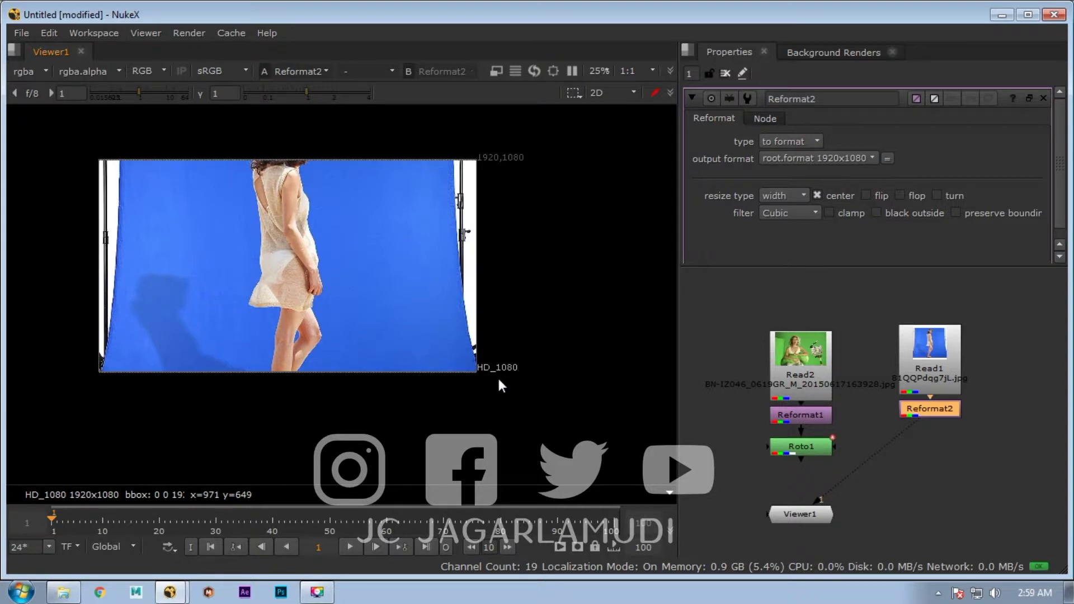
click(958, 445)
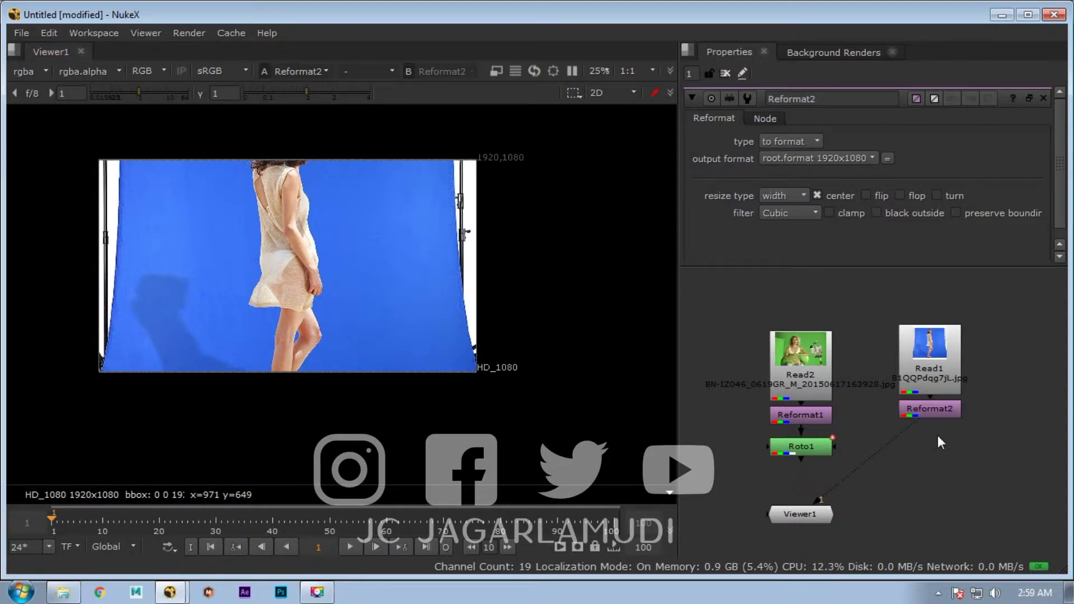
Step: Add a Transform node below Reformat2 and shift the image down to about x 16, y -264, bringing the woman's head into frame
click(922, 413)
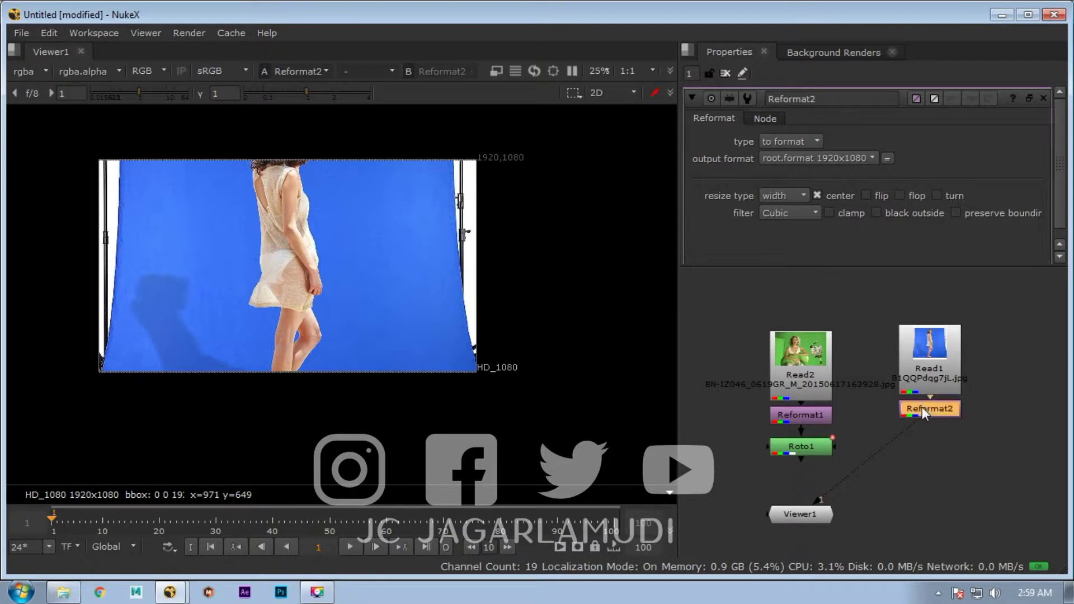
key(Tab)
text(tr)
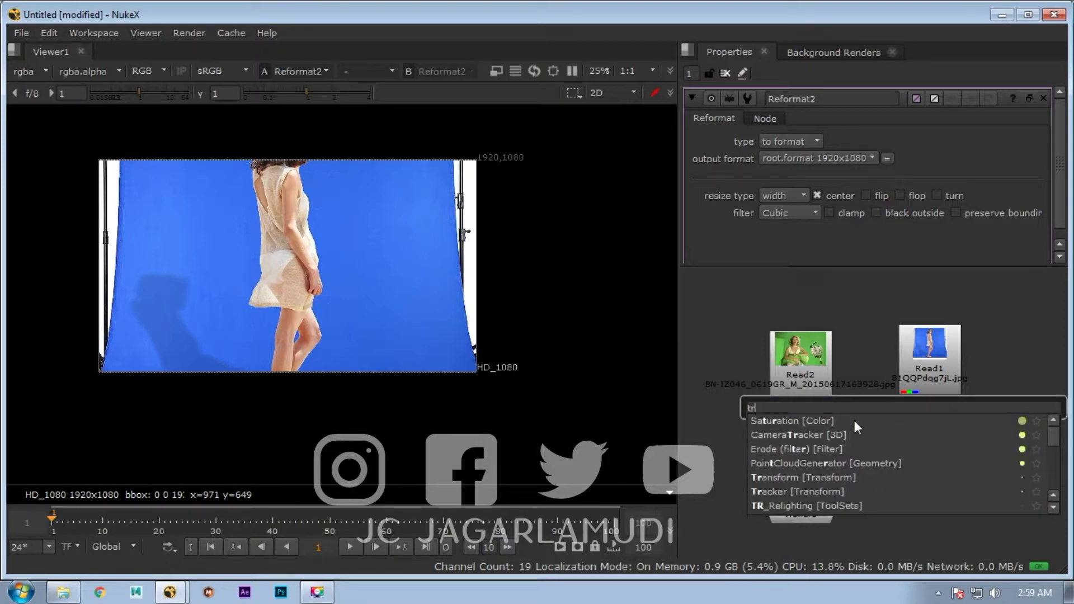
text(alns)
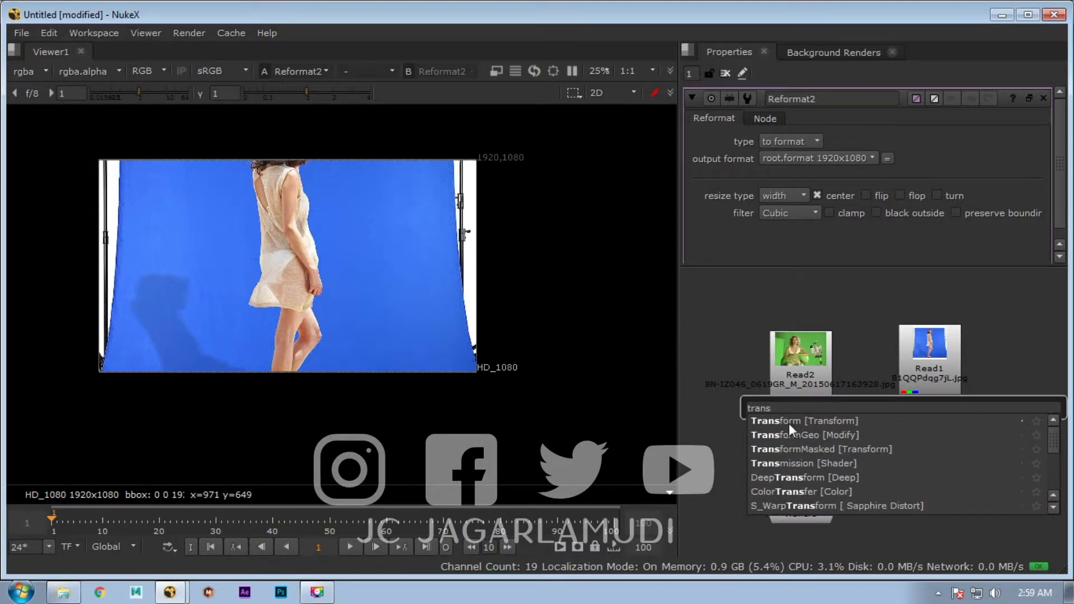
click(789, 424)
drag(280, 266, 286, 318)
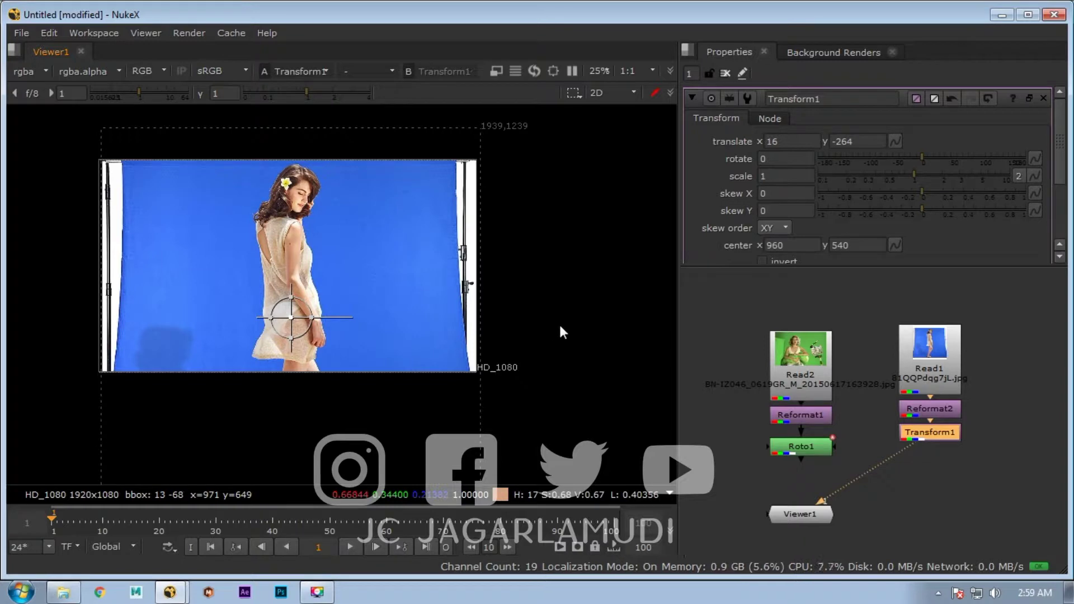
click(944, 457)
Step: Add a Roto node below Transform1, set its output to rgba and choose the shape drawing tool
scroll(931, 439, up, 3)
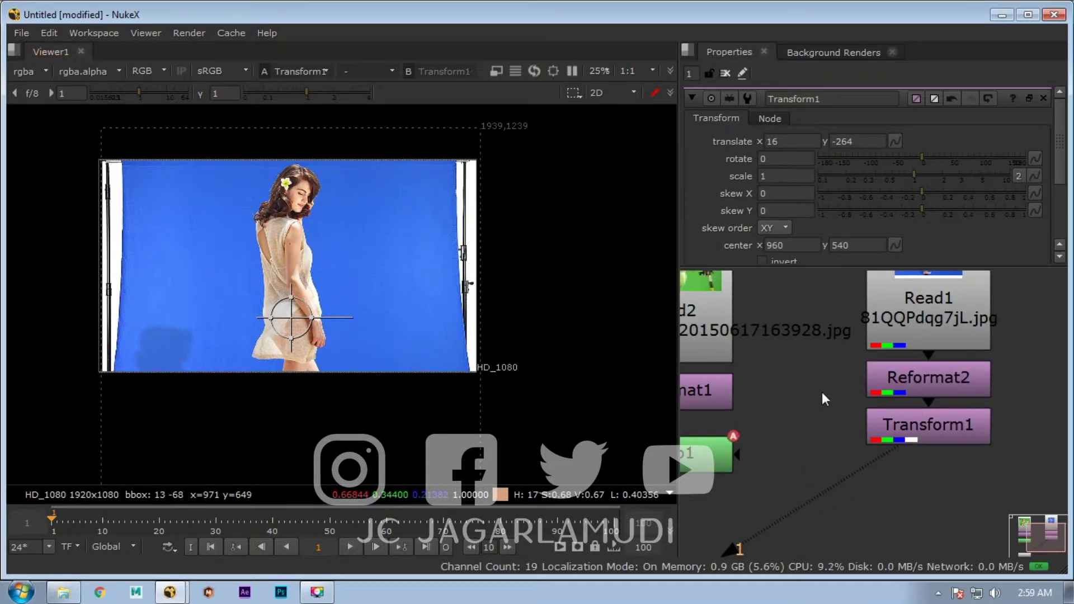
click(898, 420)
key(o)
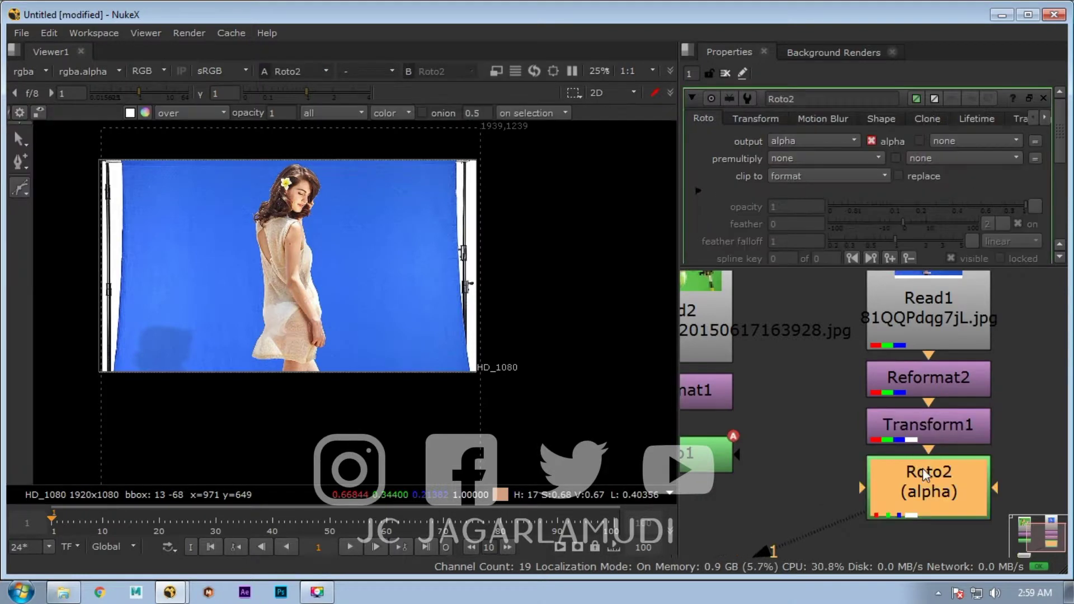
drag(929, 450, 923, 430)
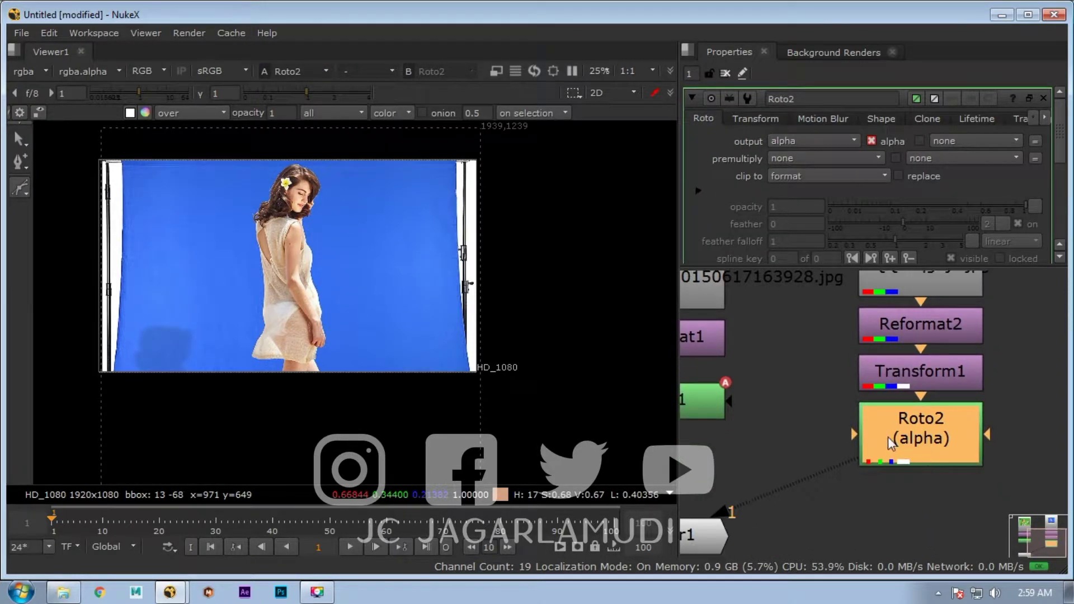
click(799, 143)
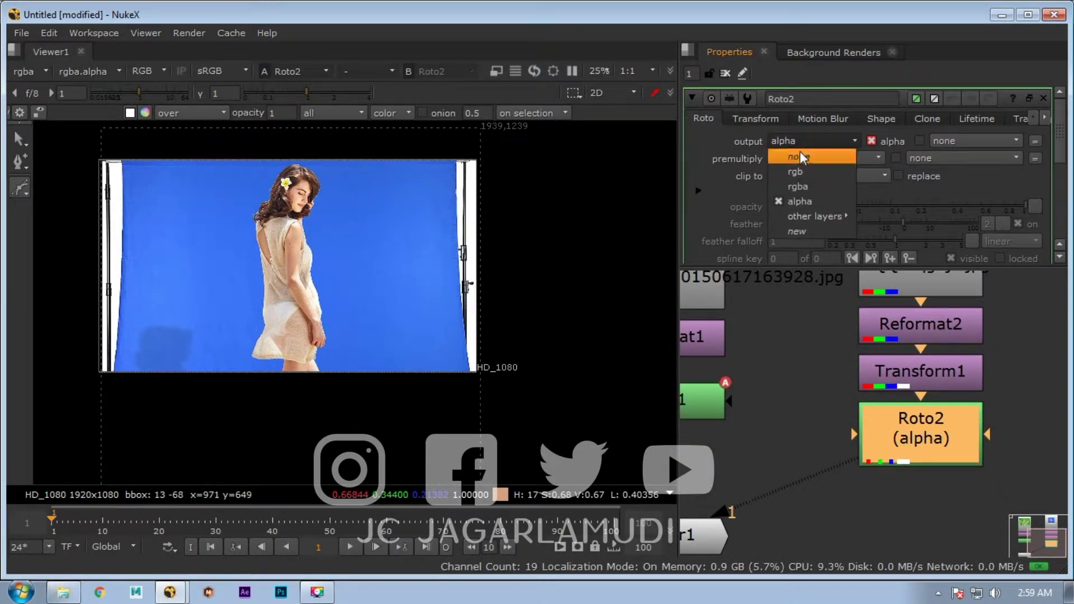
click(801, 188)
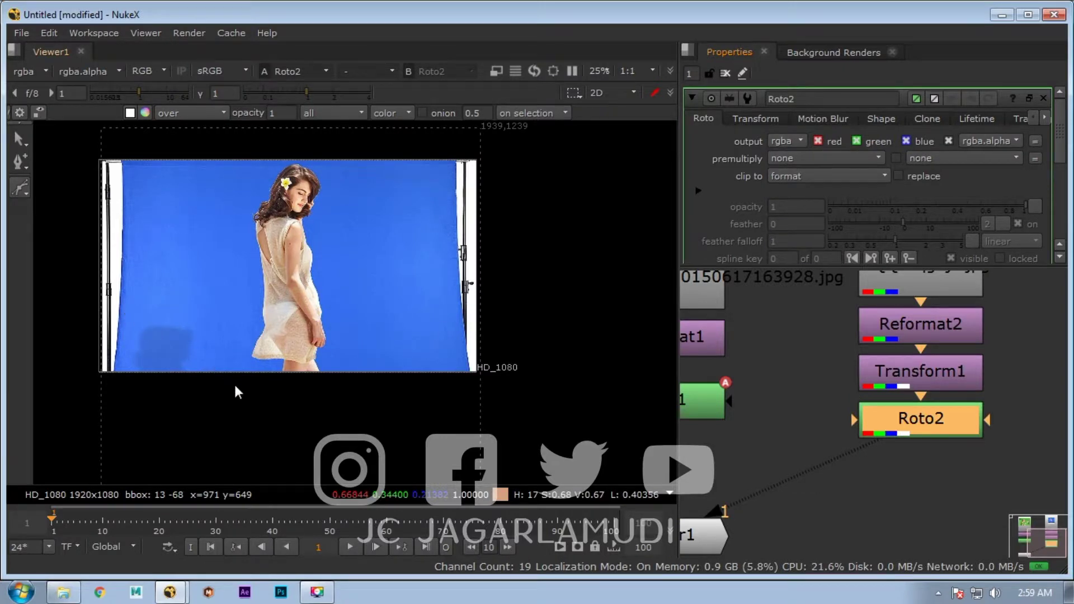
click(19, 191)
click(41, 192)
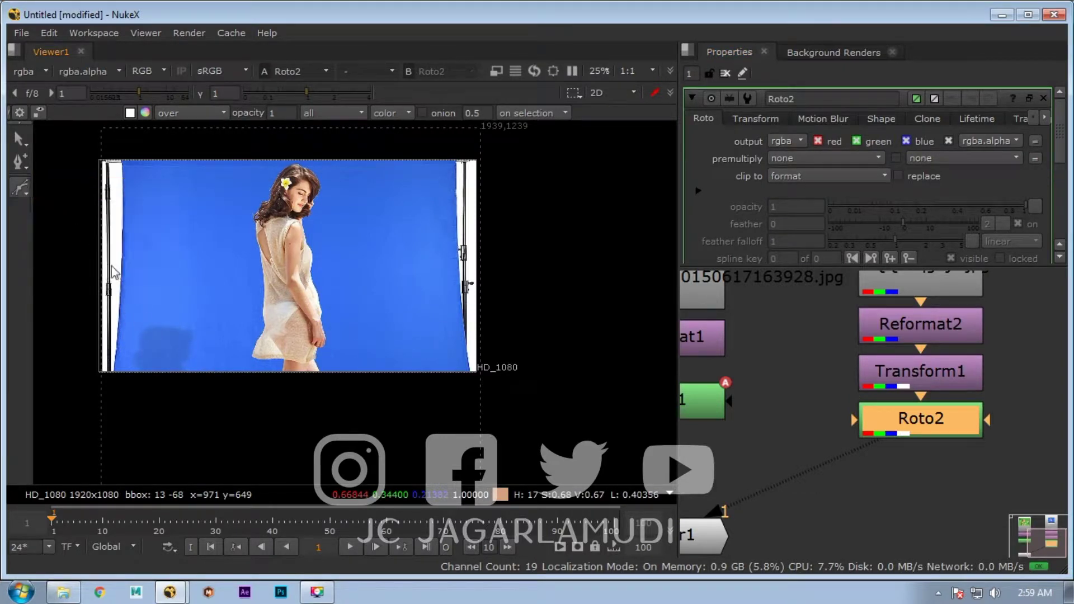
Step: Draw a closed Bezier shape around the woman, extending past the frame's upper and lower edges
click(235, 387)
click(253, 154)
click(316, 150)
click(349, 257)
click(353, 363)
click(337, 409)
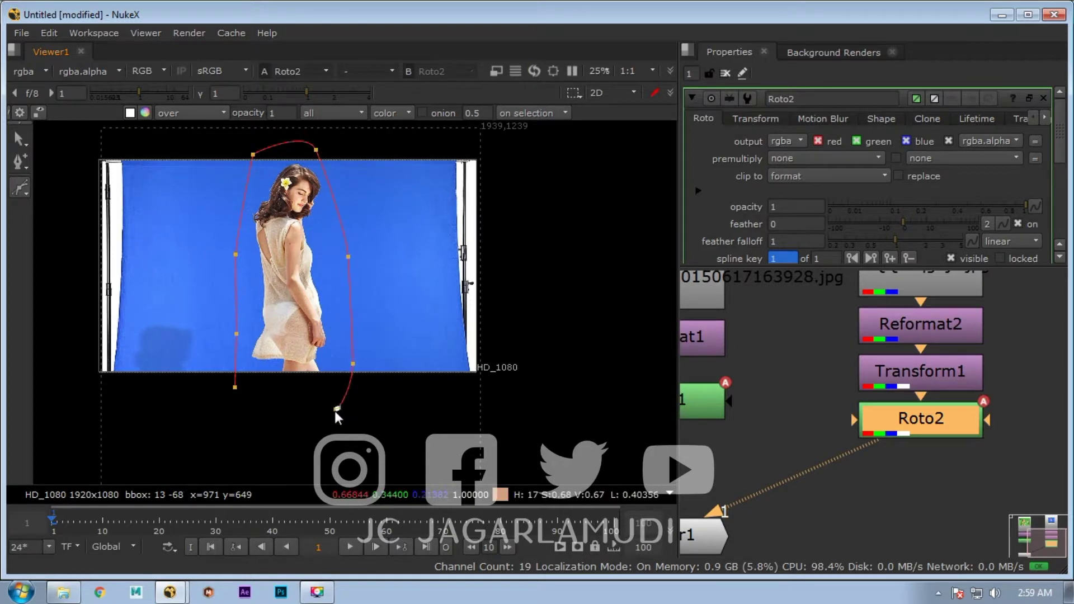
click(235, 387)
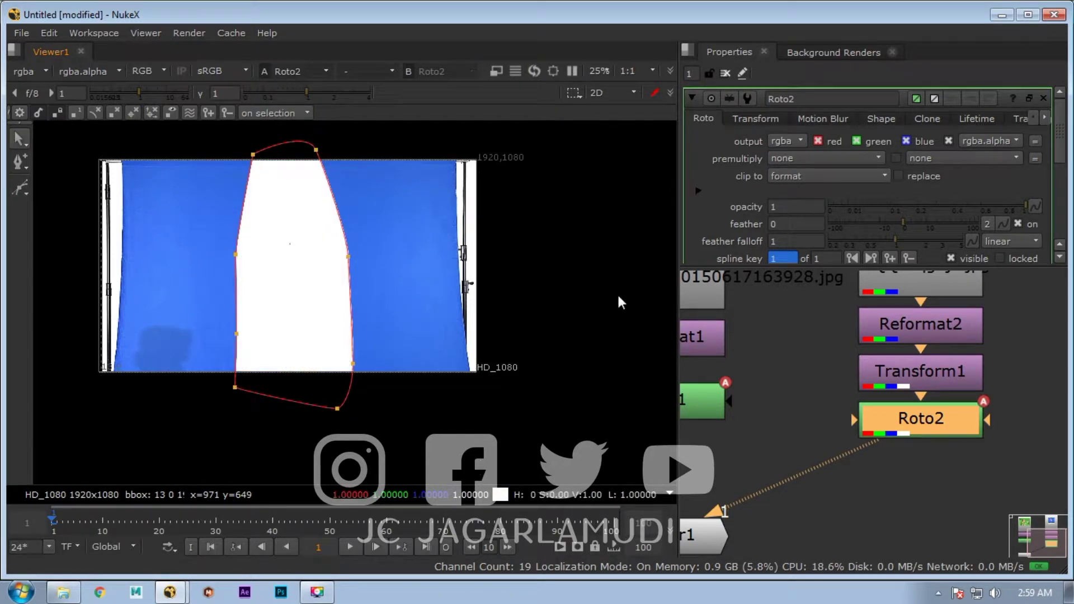
Step: Invert the new Bezier shape and sample its fill color from the blue backdrop beside the woman
scroll(908, 230, down, 3)
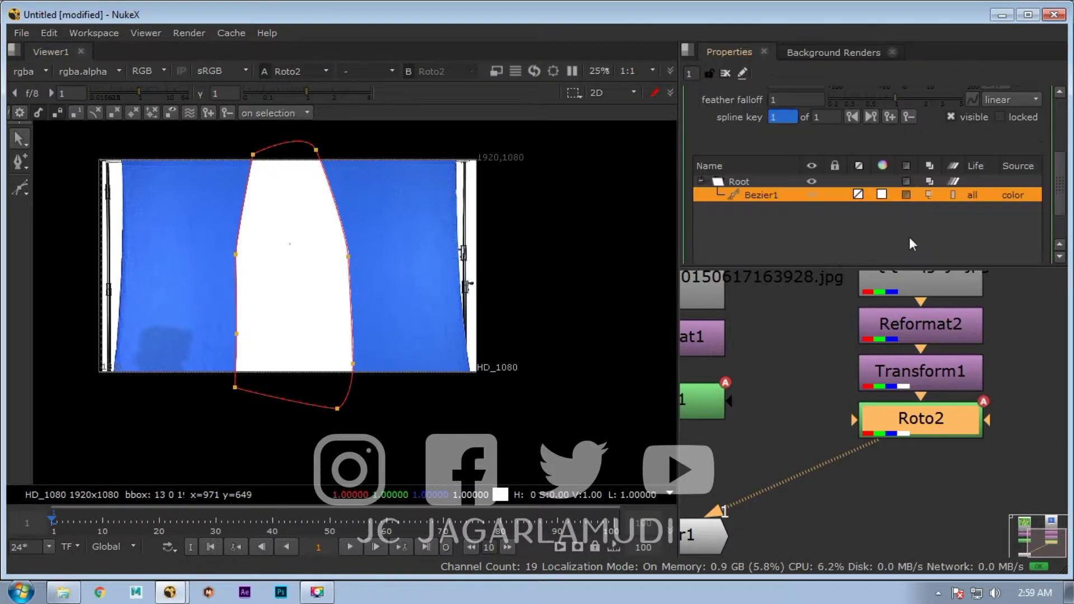
drag(901, 264, 915, 475)
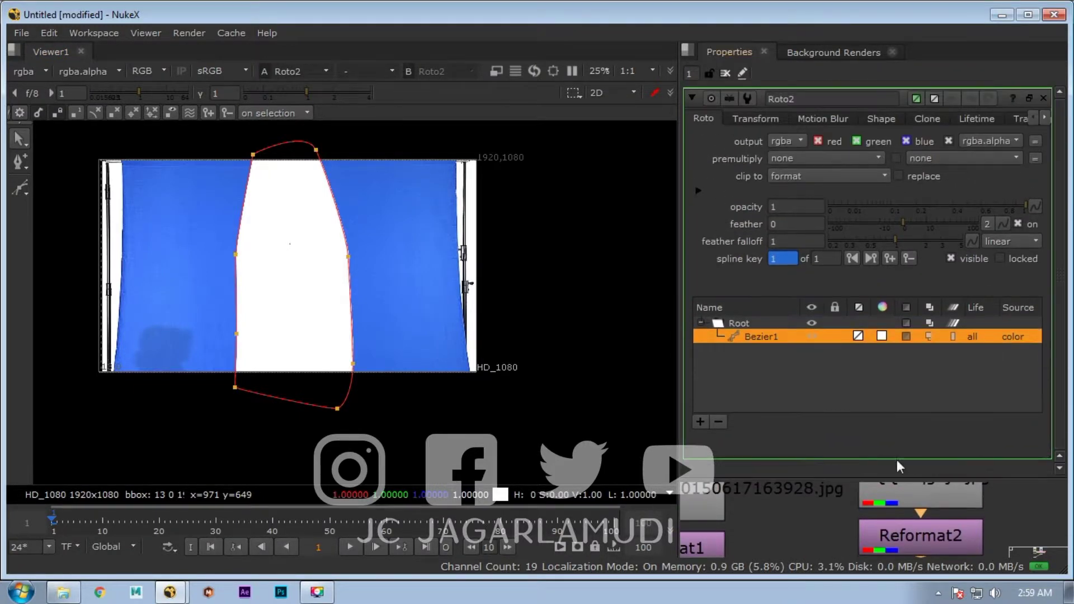
double_click(772, 338)
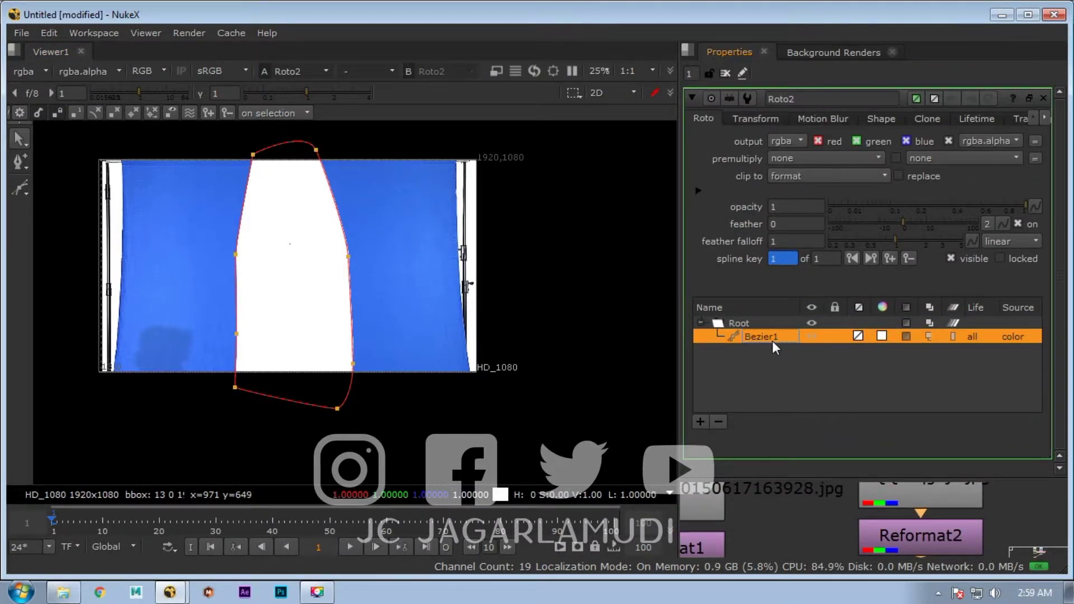
click(877, 119)
click(773, 210)
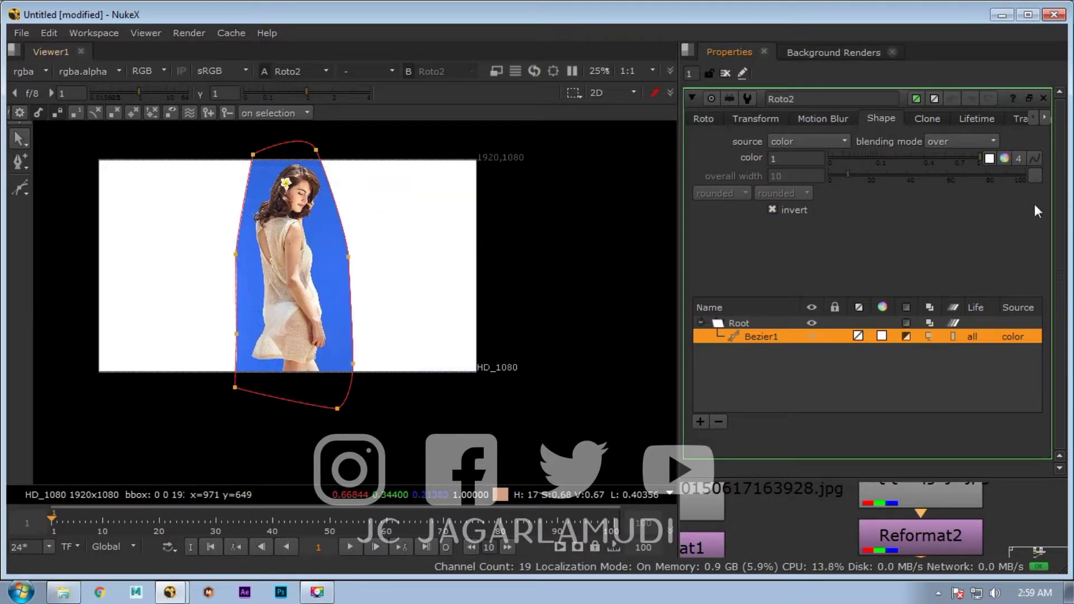
click(989, 160)
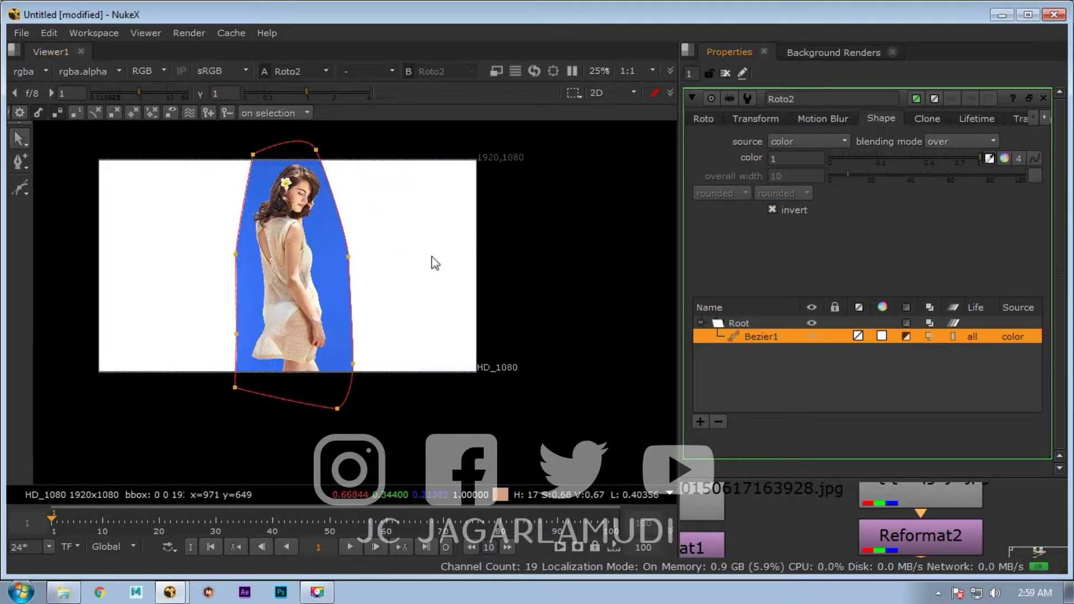
ctrl+click(329, 267)
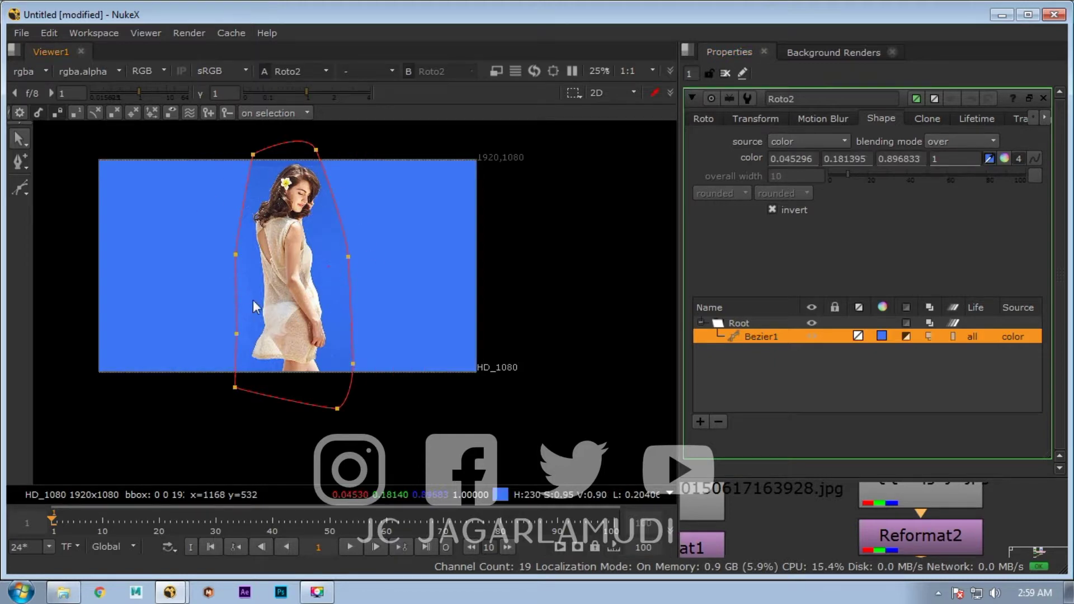
Step: Enlarge the node graph area and move the Viewer node directly beneath the blue-screen branch
click(894, 507)
drag(894, 476, 894, 190)
drag(811, 443, 913, 538)
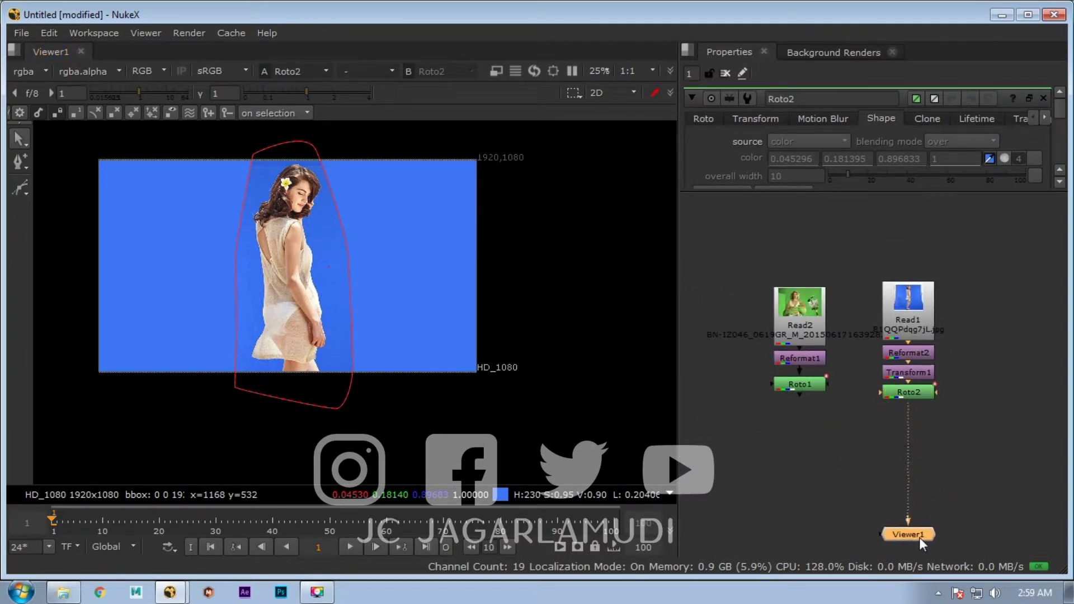
Step: Add a Backdrop behind all the nodes of the green-screen and blue-screen branches
drag(1005, 467, 713, 227)
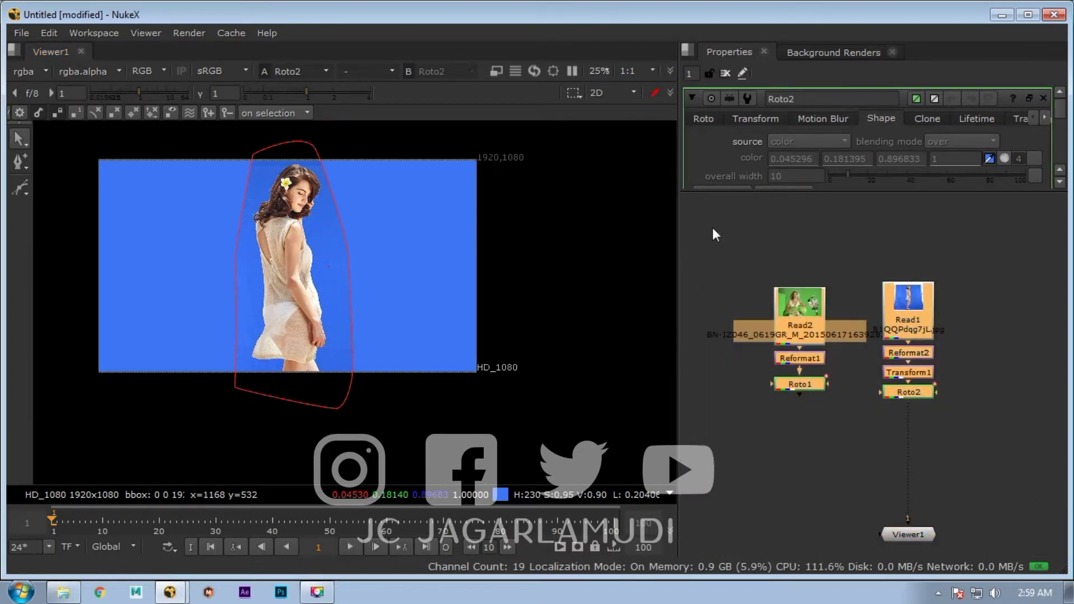
key(Tab)
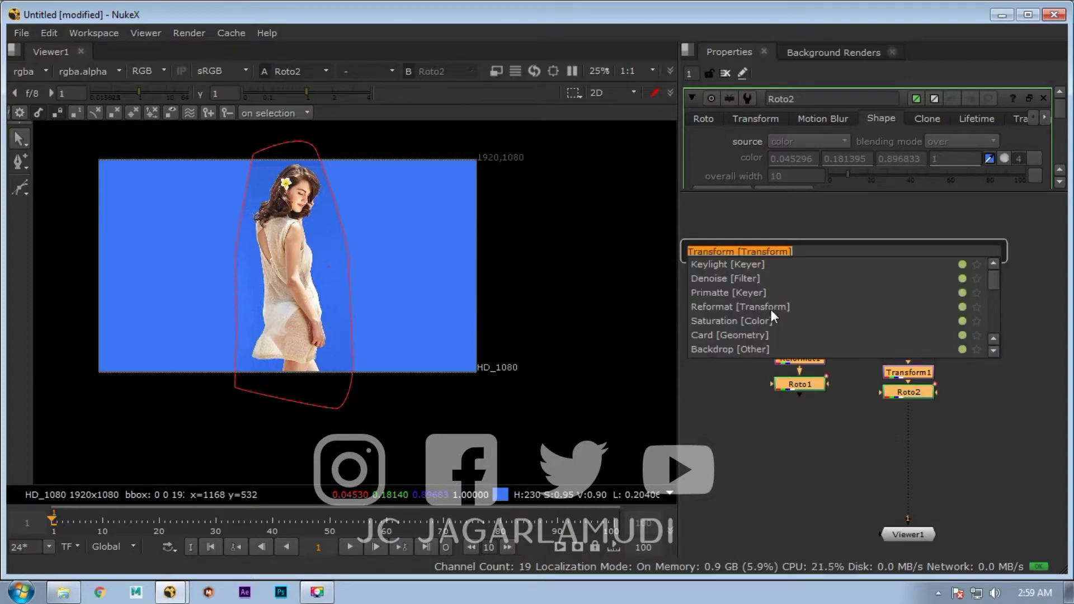
text(bad)
key(BackSpace)
text(ch)
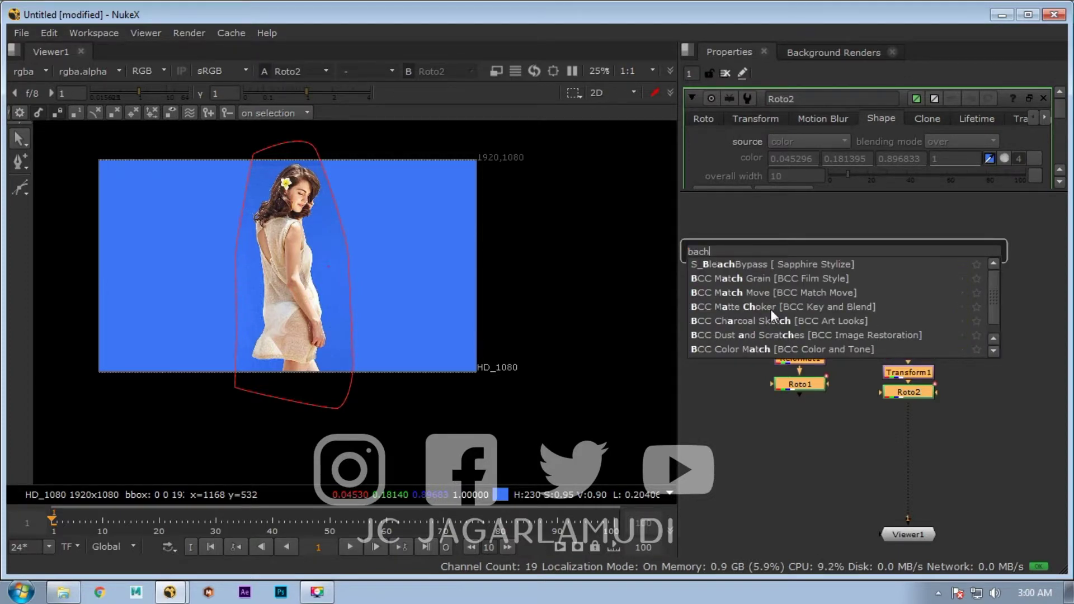
key(BackSpace)
text(k)
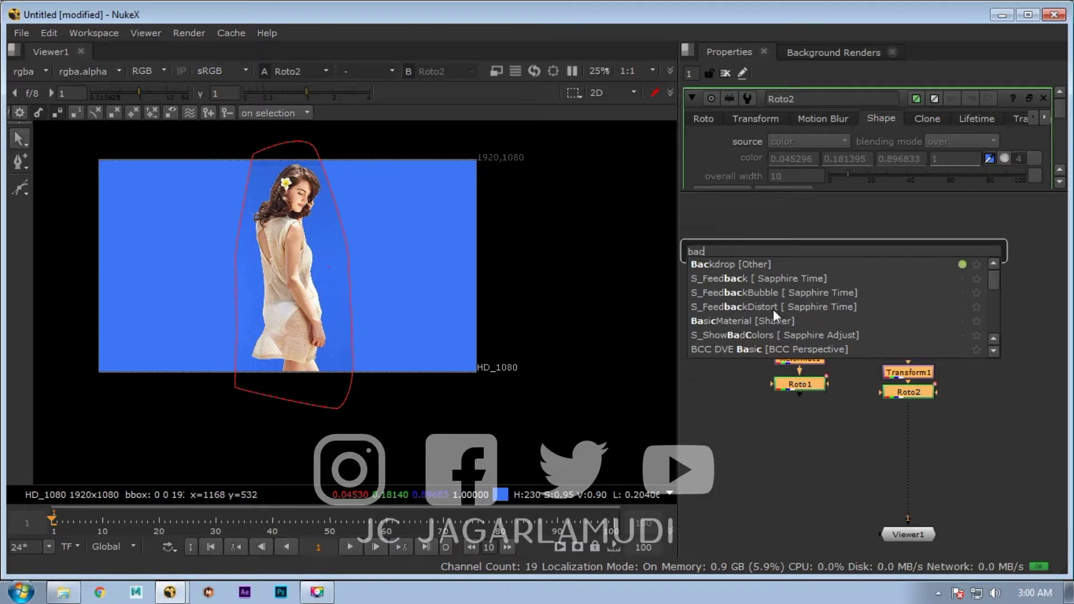
click(746, 266)
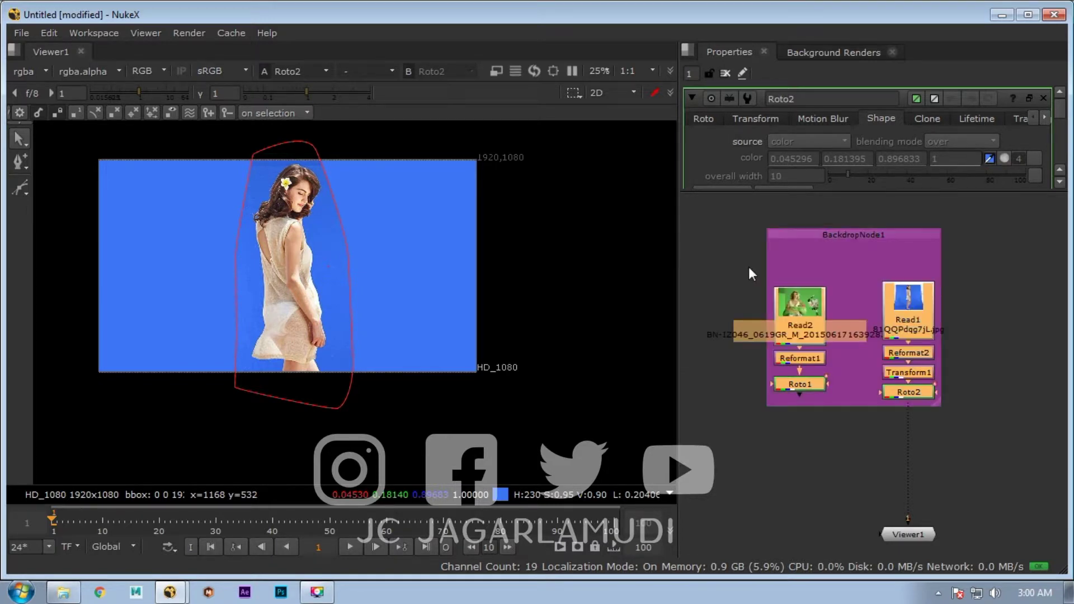
Step: Label the backdrop "green/blue grabagematte"
double_click(820, 236)
click(802, 161)
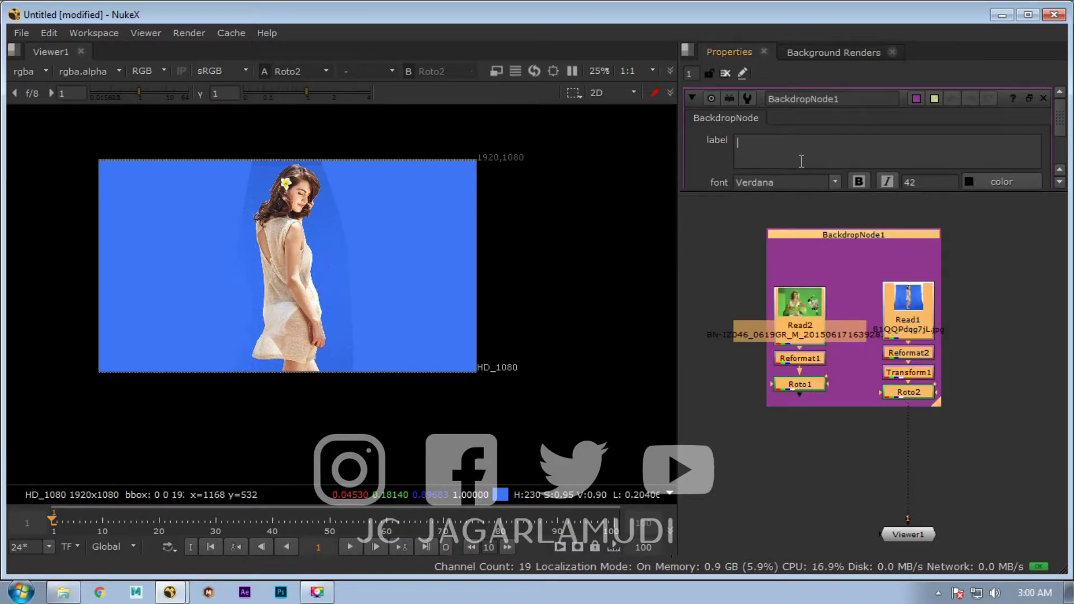
text(gree)
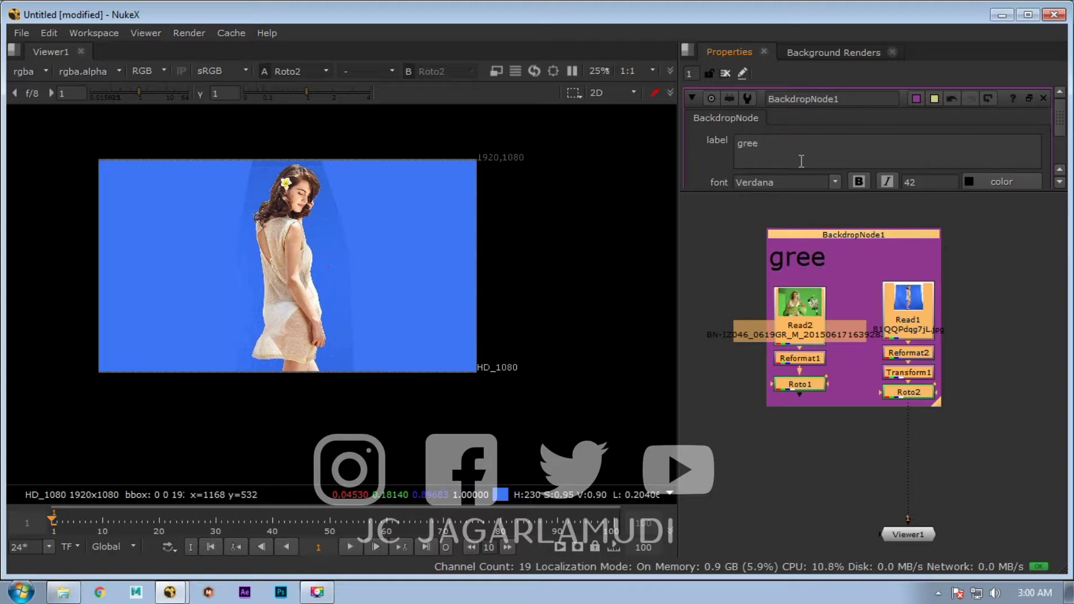
text(n/blue)
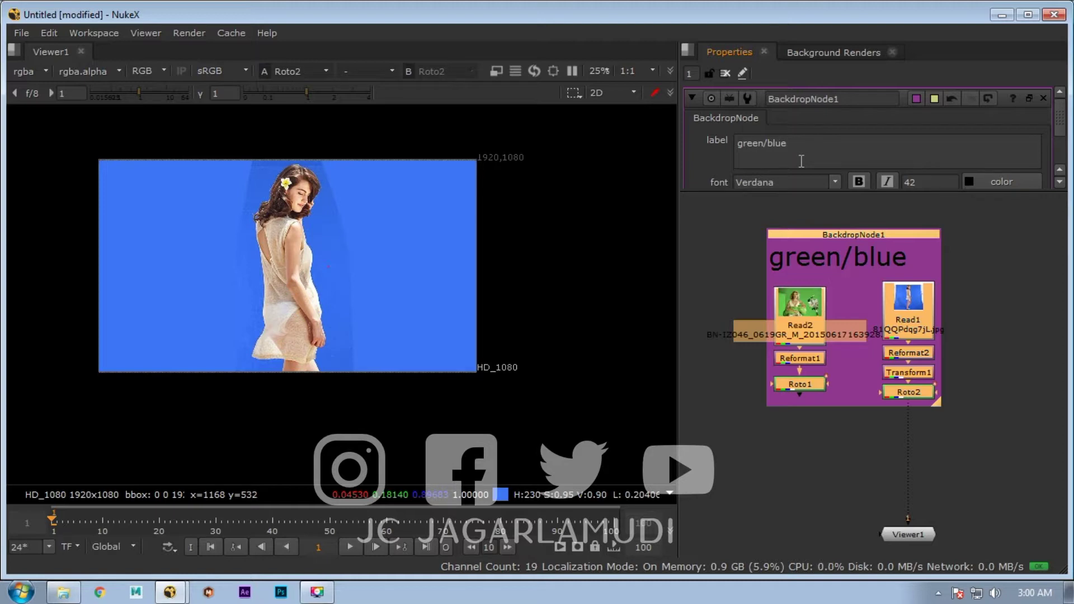
text(grabagematte)
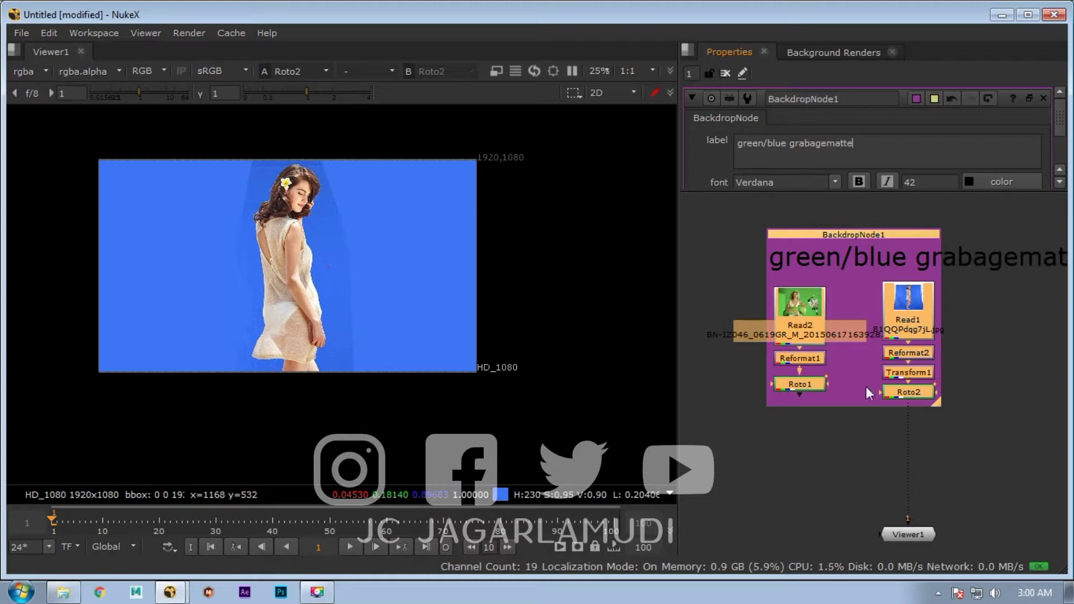
click(868, 411)
Step: View the output of Roto1 and that of Roto2 to review both cleaned-up shots
click(805, 387)
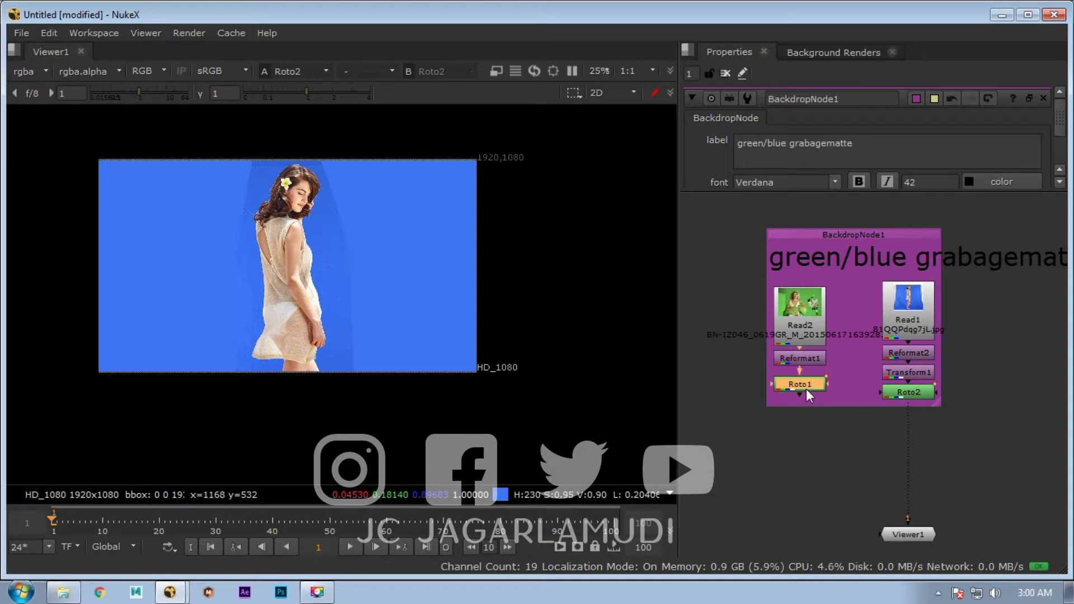
key(1)
scroll(286, 283, up, 3)
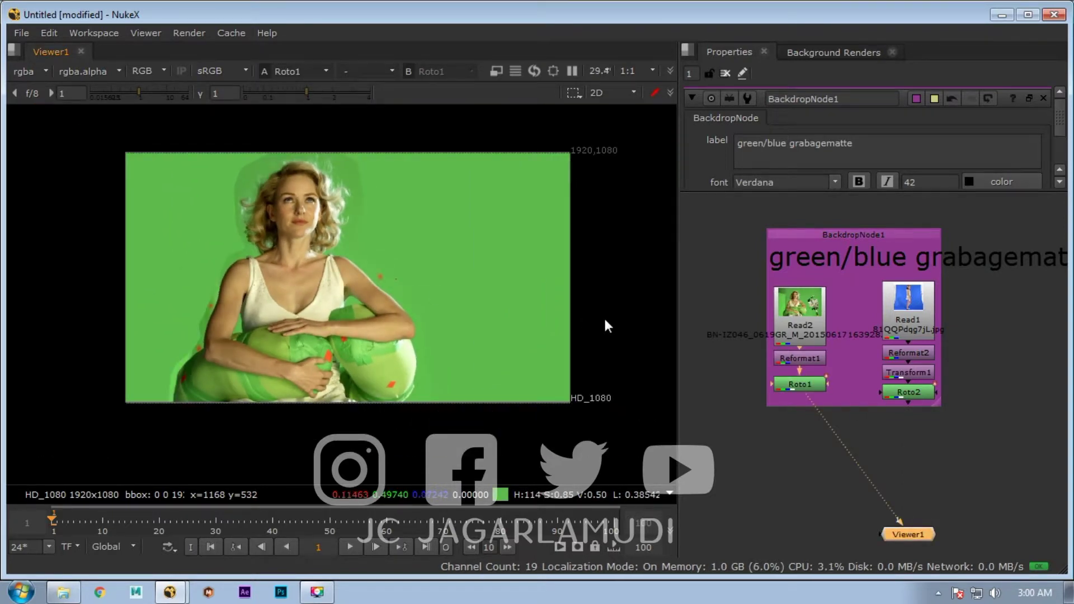
click(908, 392)
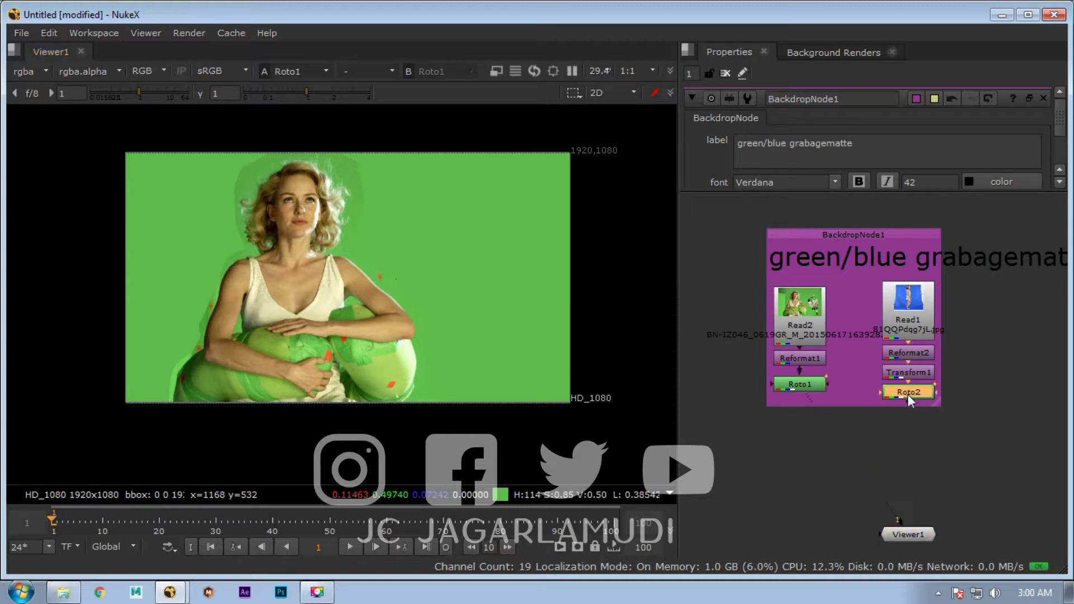
key(1)
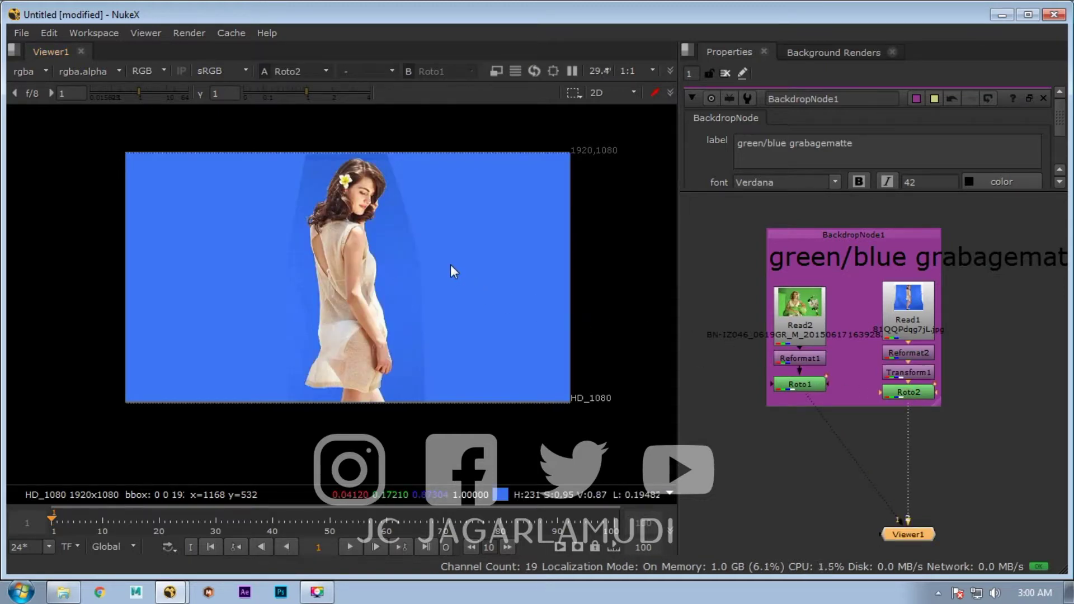
Step: Compare the original green-screen plate from Read2 with the Roto1 result by switching between viewer inputs
click(810, 324)
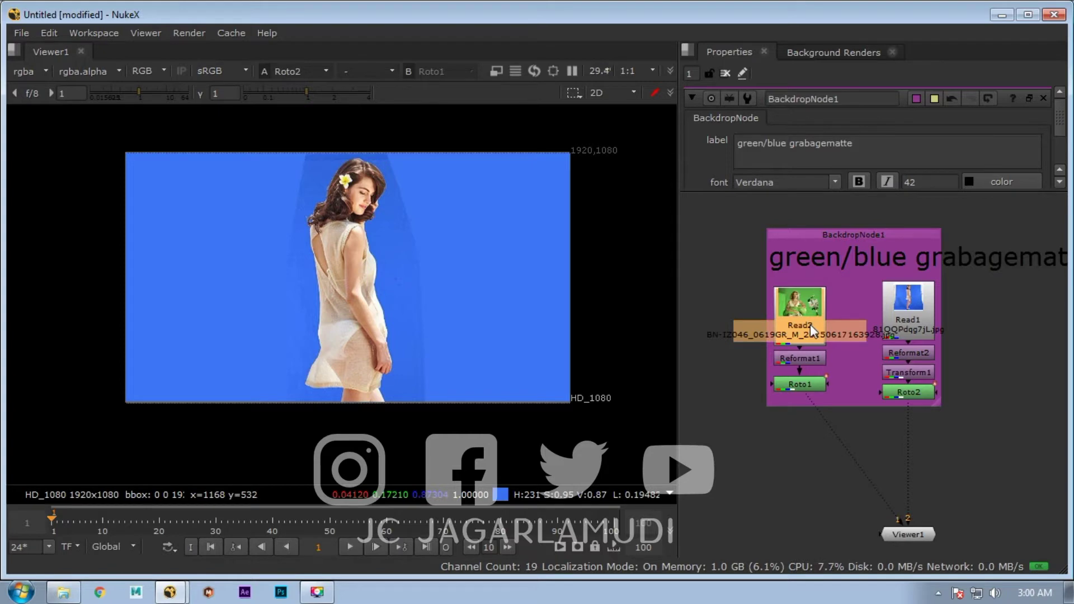
key(1)
click(820, 384)
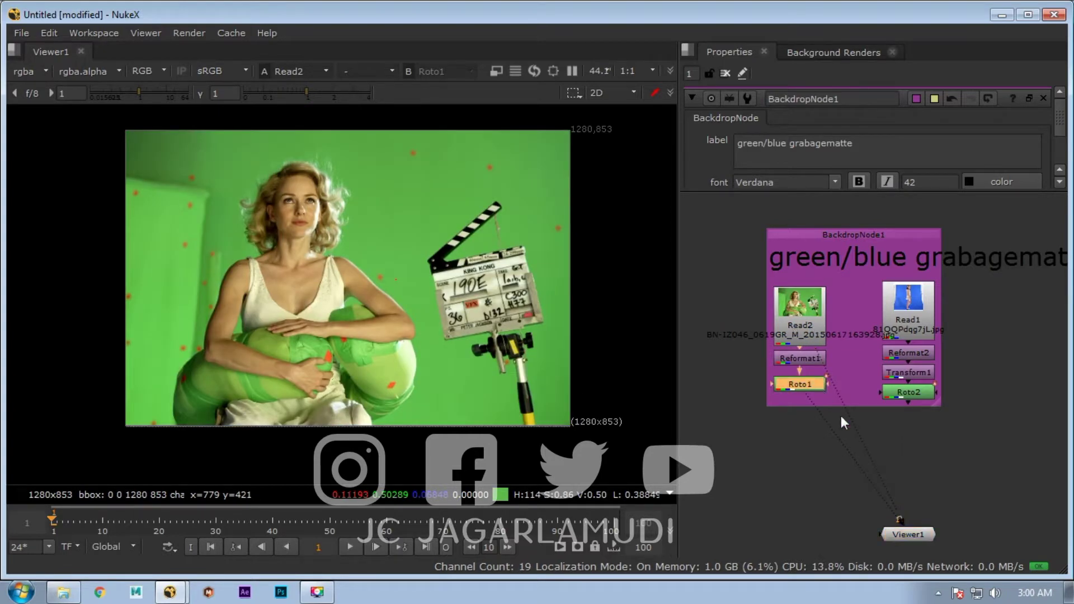
click(911, 530)
key(2)
key(1)
key(2)
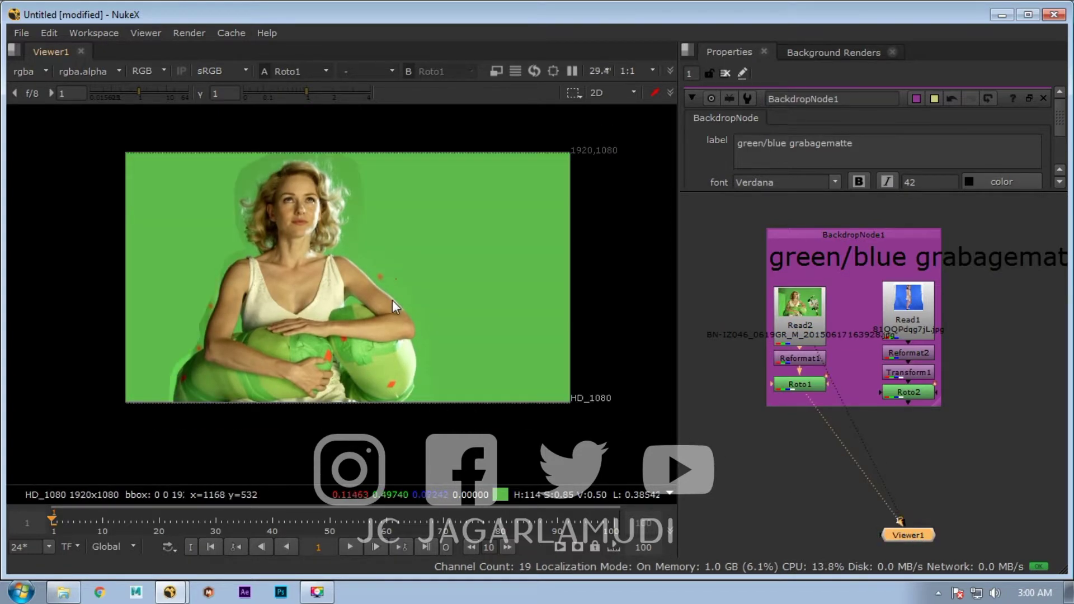
key(1)
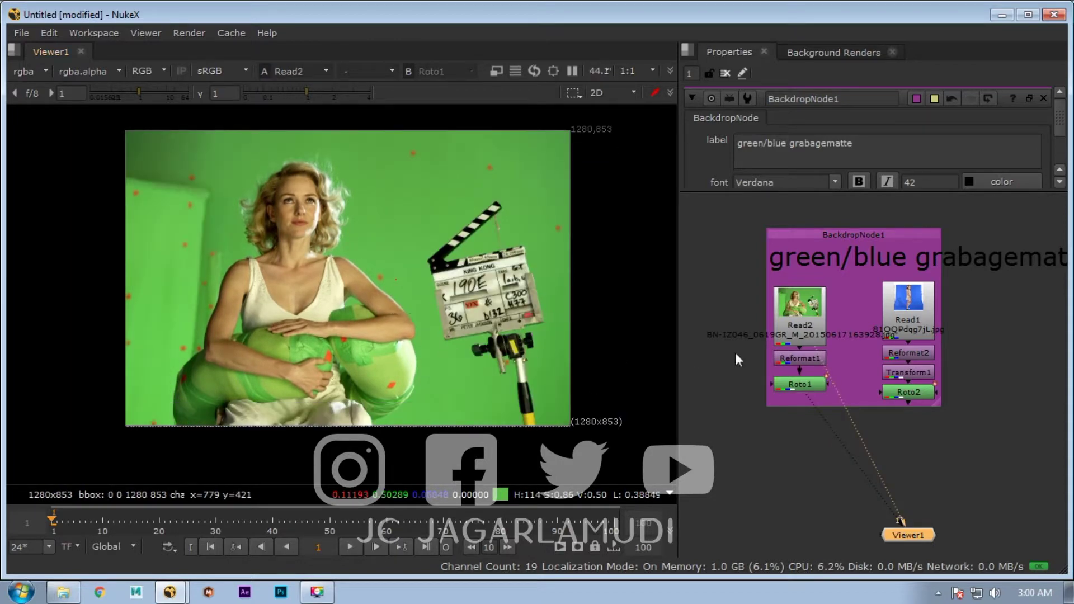
Step: Compare the original blue-screen plate from Read1 with the Roto2 result, showing the whole image
click(899, 394)
key(1)
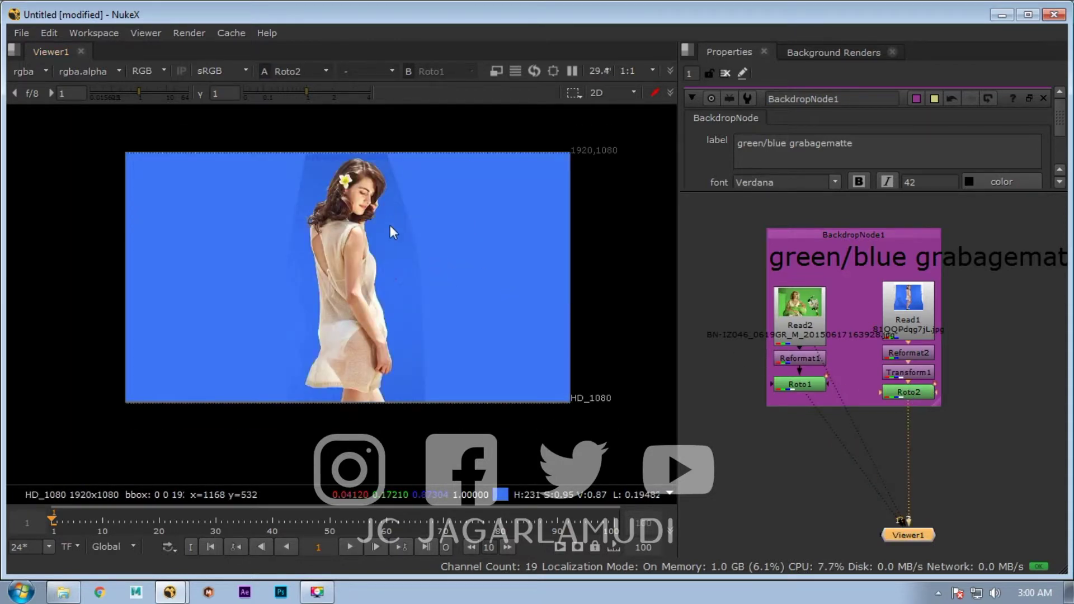
click(915, 313)
key(1)
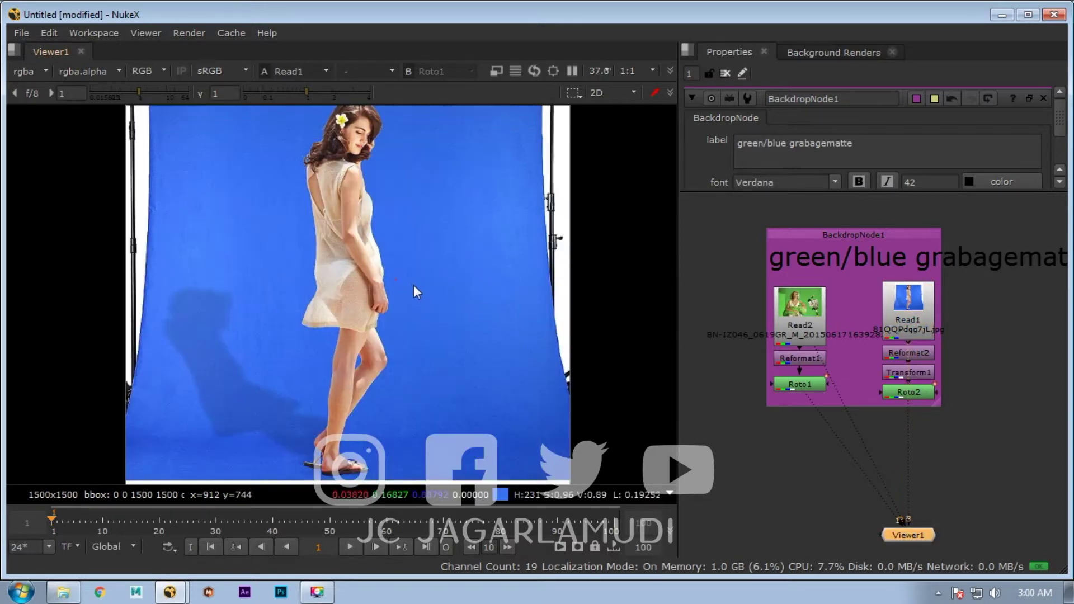
scroll(402, 248, down, 2)
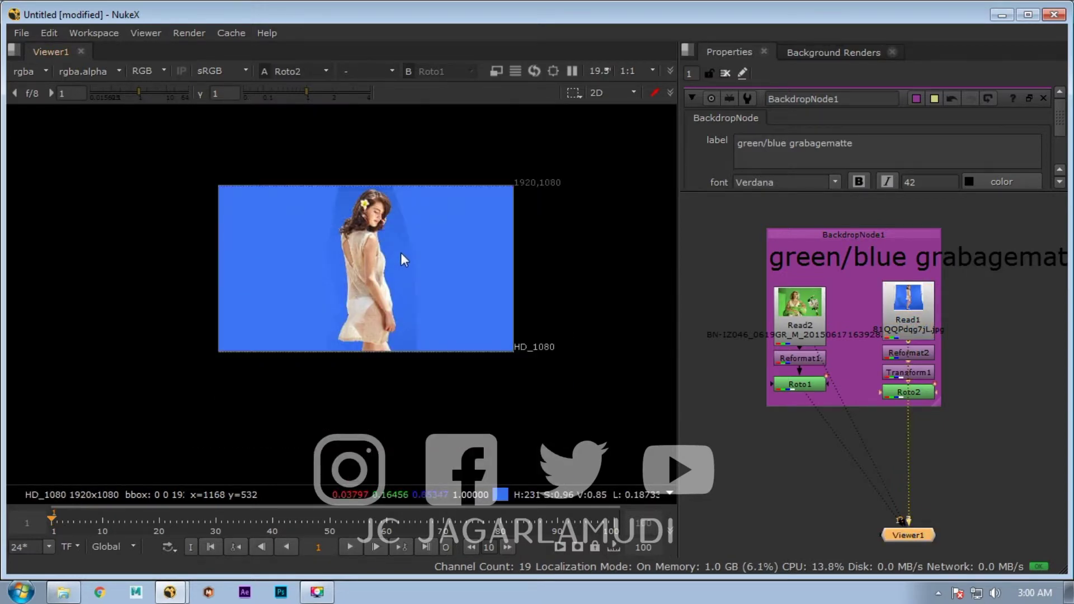
key(2)
key(1)
key(2)
key(1)
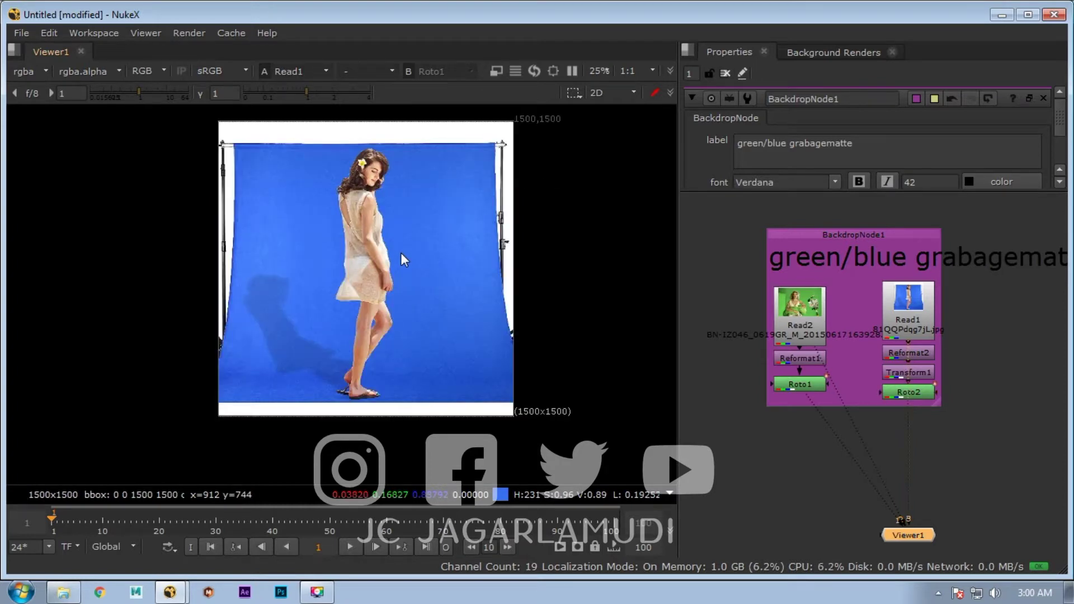
key(2)
key(1)
Step: Delete Transform1 and Reformat2 from the blue-screen branch and view the Roto2 output
click(957, 401)
click(925, 374)
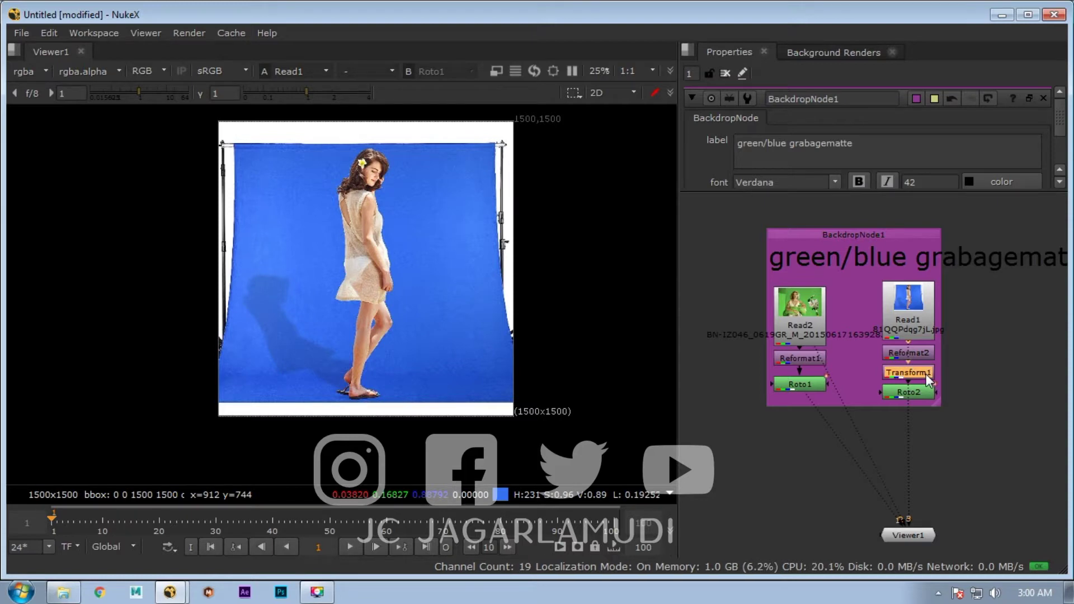
key(Delete)
key(Delete)
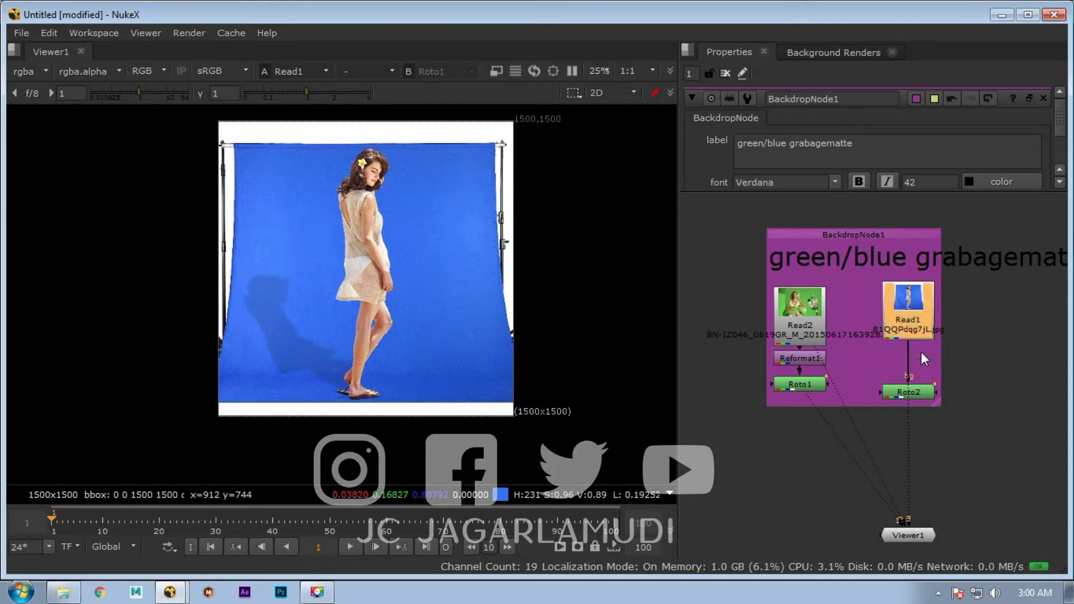
click(919, 391)
key(1)
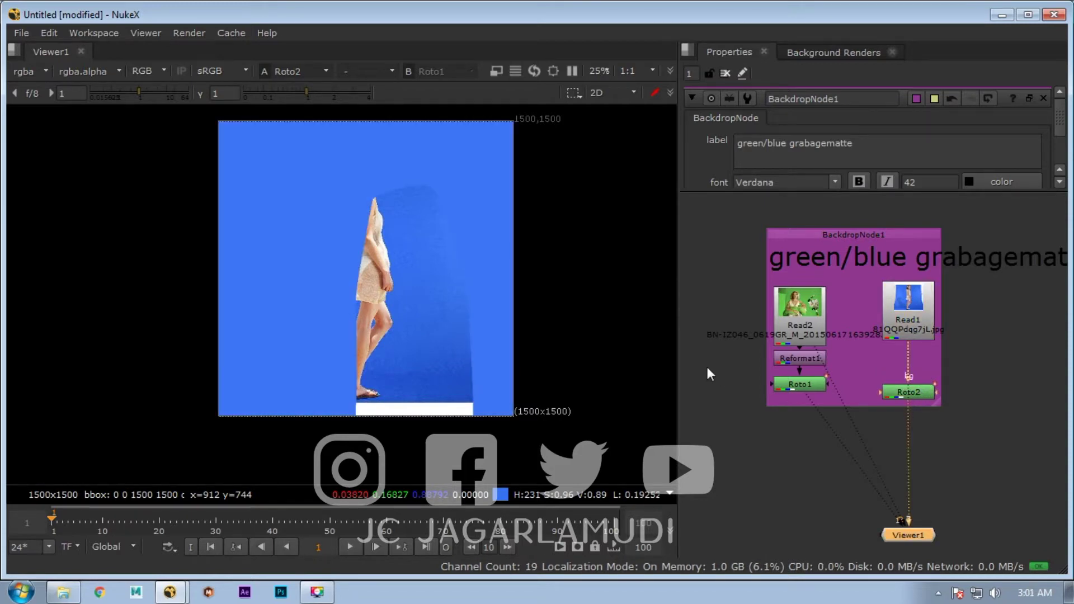
Step: Open Roto2 and move the shape's left-side points outward to clear the woman's back and feet
double_click(909, 392)
drag(347, 180, 391, 465)
drag(363, 332, 323, 331)
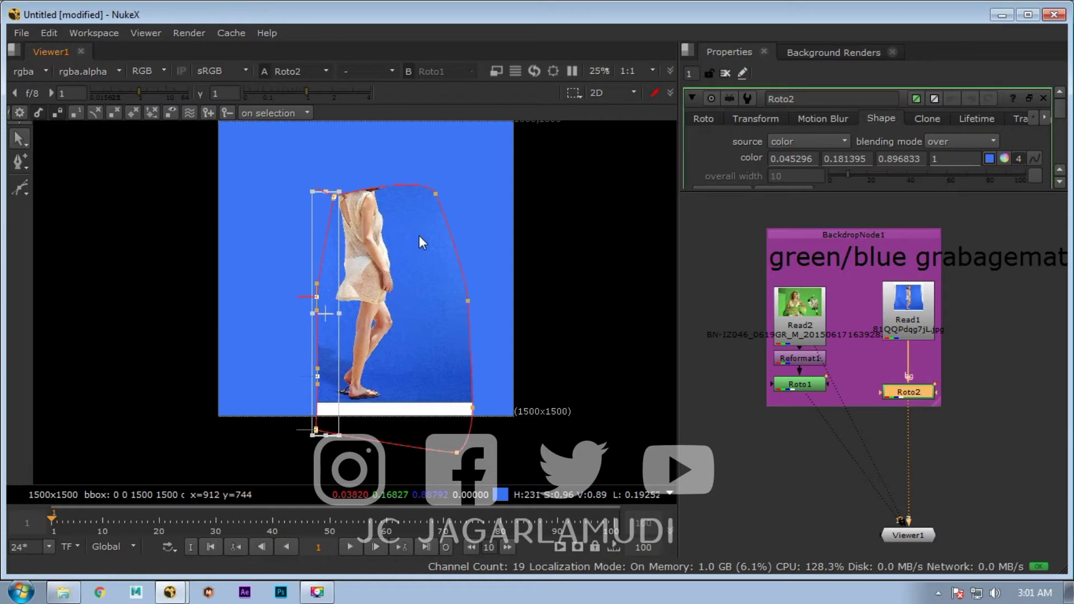
click(480, 210)
Step: Raise the shape's upper points above the woman's head so her whole figure lies inside it
drag(480, 211, 293, 150)
drag(371, 196, 358, 104)
drag(374, 151, 375, 214)
drag(373, 176, 375, 221)
click(474, 265)
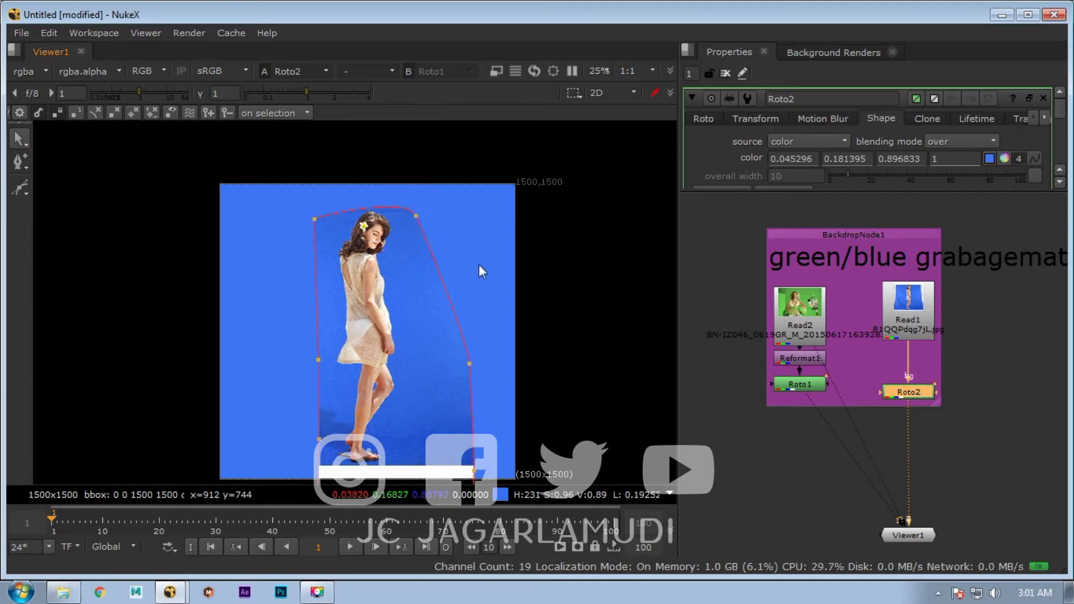
Step: Pull the Roto2 shape's bottom points up so the fill covers the white strip below the woman's feet
drag(501, 307, 495, 230)
drag(503, 456, 284, 399)
drag(386, 431, 379, 398)
click(460, 444)
drag(491, 445, 459, 372)
click(387, 444)
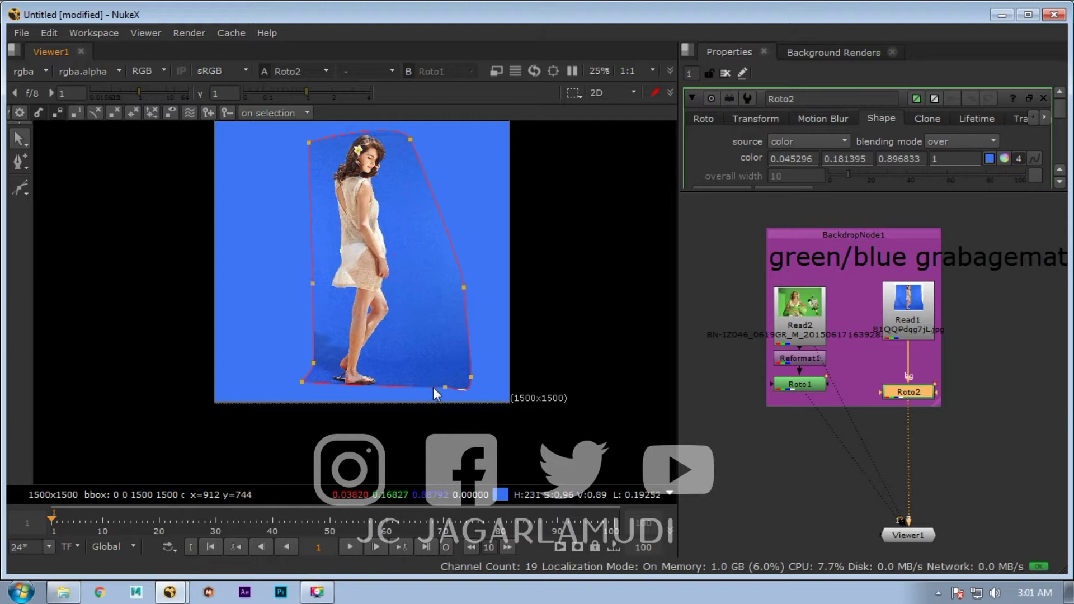
Step: Refine the shape's bottom edge by shifting its middle point toward the feet and raising the lower-right corner slightly
drag(442, 389, 396, 395)
drag(469, 380, 469, 372)
drag(387, 394, 396, 369)
click(275, 299)
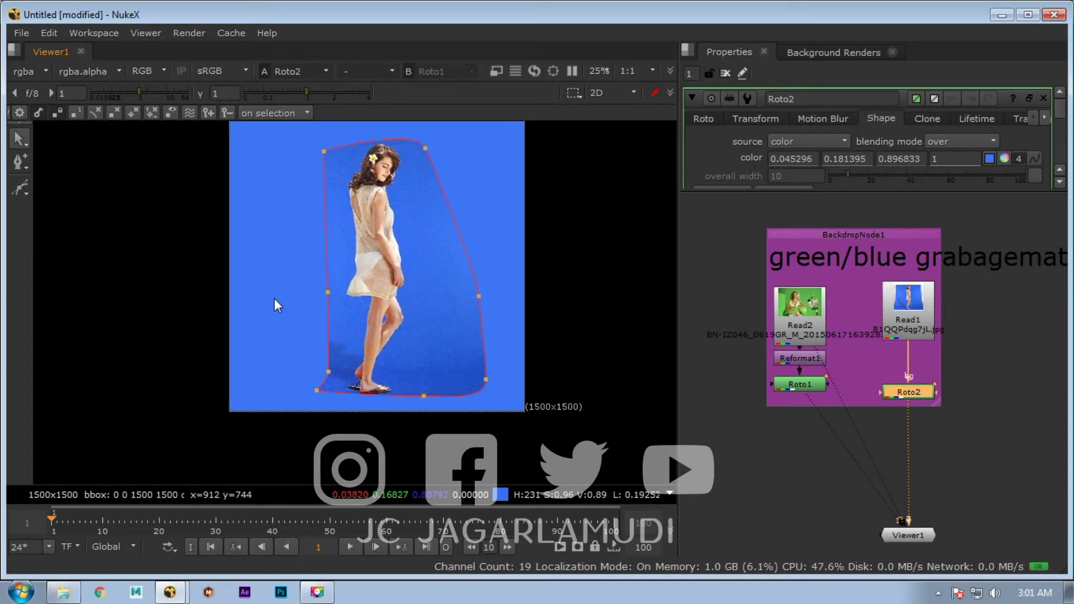
Step: Compare the original blue-screen plate from Read1 with the refined Roto2 garbage matte in the viewer
click(775, 454)
scroll(408, 312, down, 1)
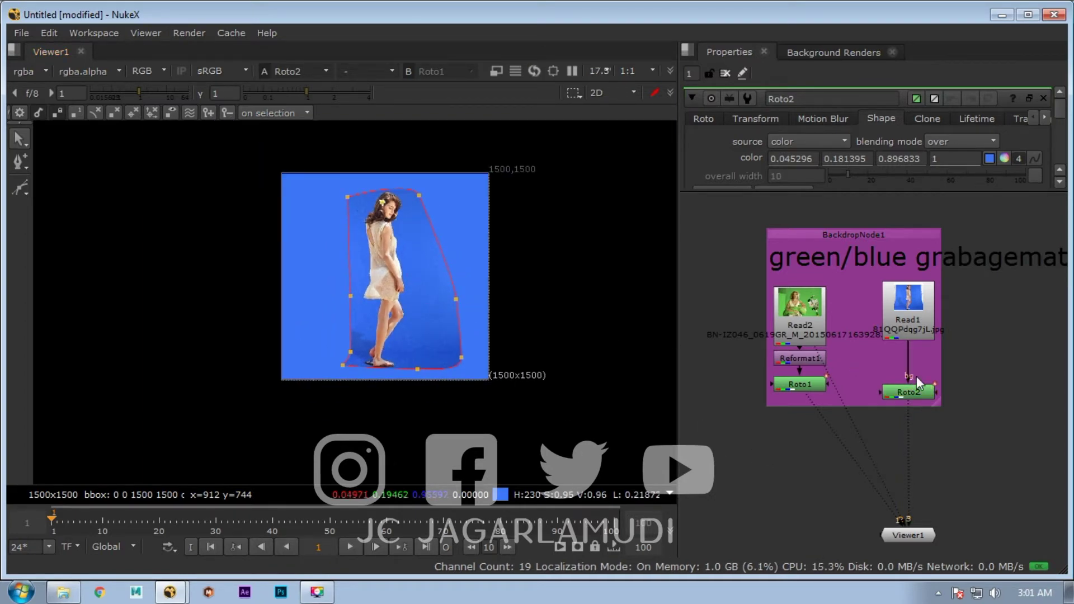
click(906, 325)
key(1)
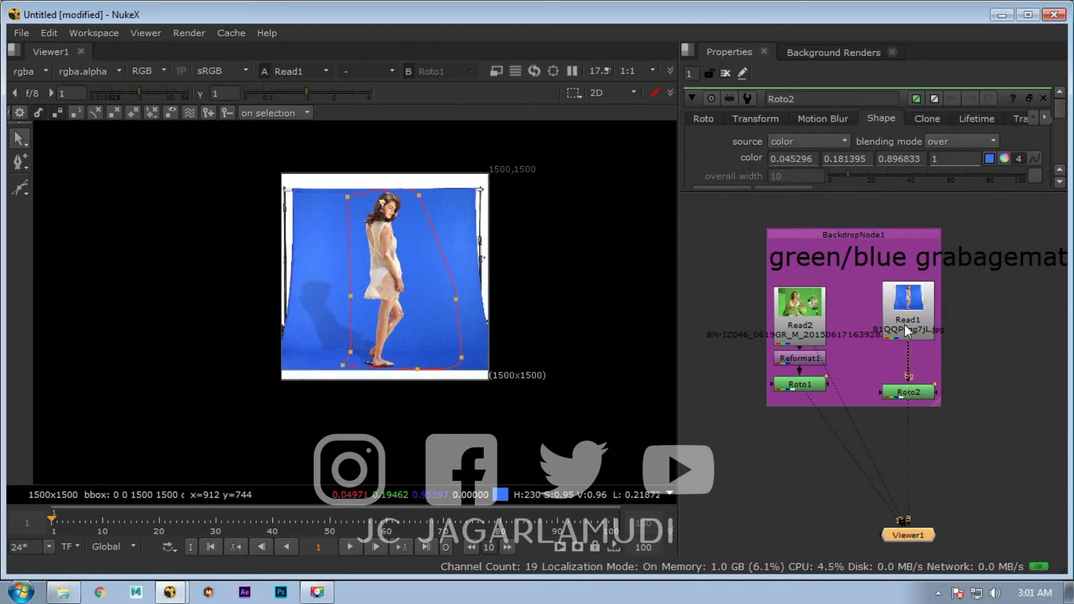
key(3)
key(4)
key(3)
key(1)
scroll(404, 298, up, 2)
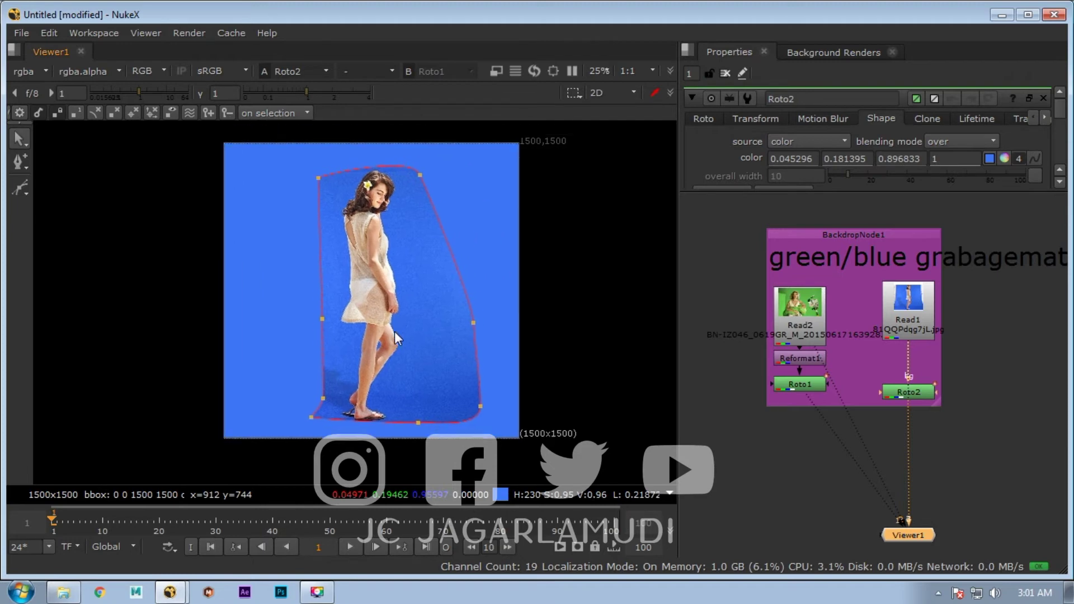
key(1)
key(1)
key(1)
key(1)
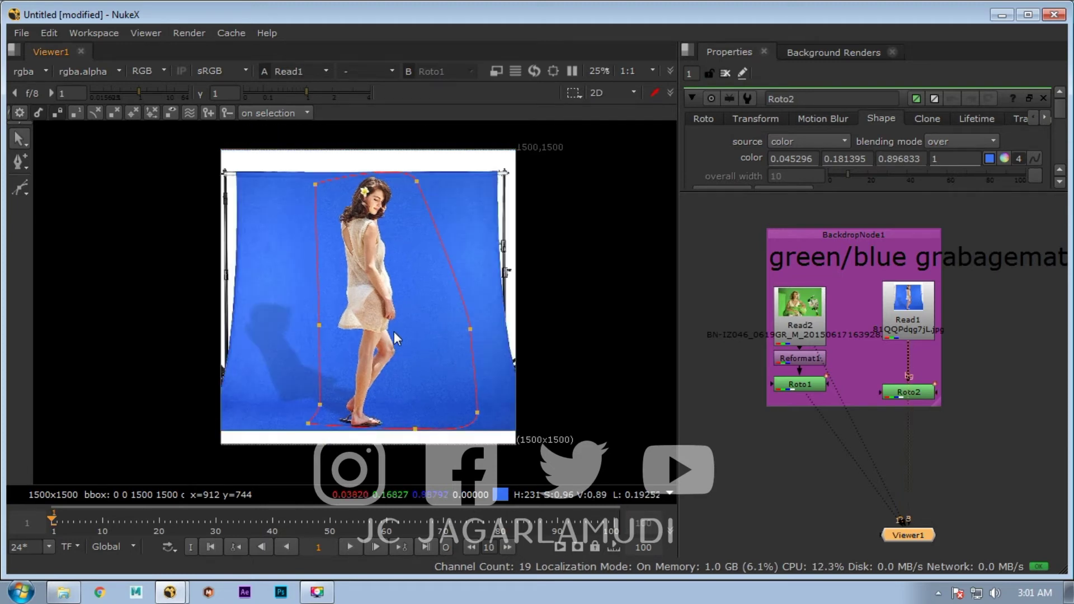
key(1)
key(1)
key(1)
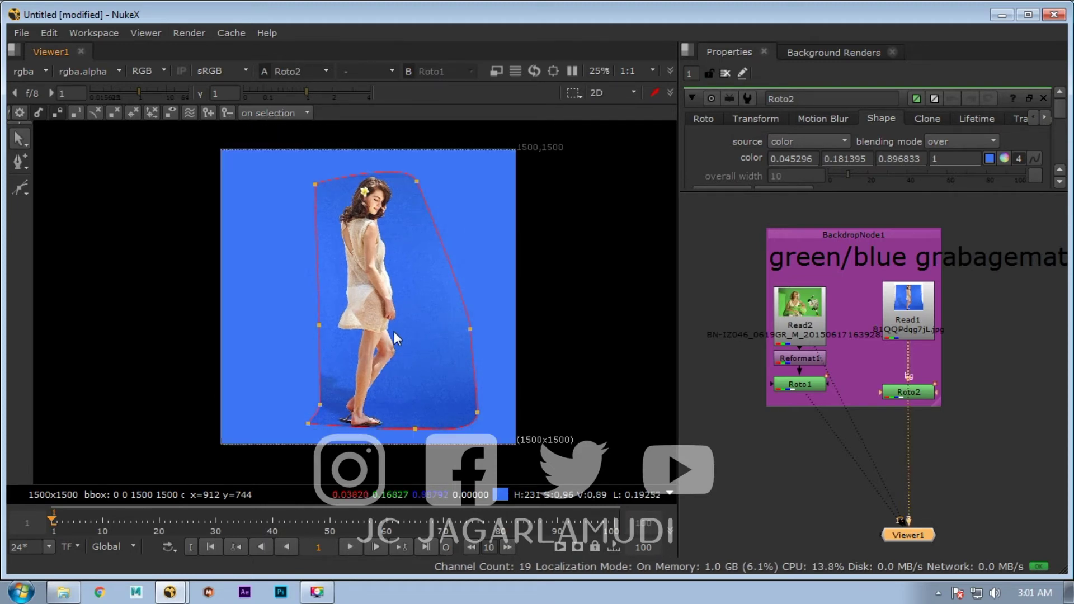
scroll(758, 461, up, 1)
Step: Place Viewer1 directly beneath Roto1 with only that node connected, and move Roto2 up roughly level with Roto1
click(782, 461)
key(space)
drag(787, 456, 462, 444)
scroll(487, 376, up, 4)
scroll(526, 381, down, 2)
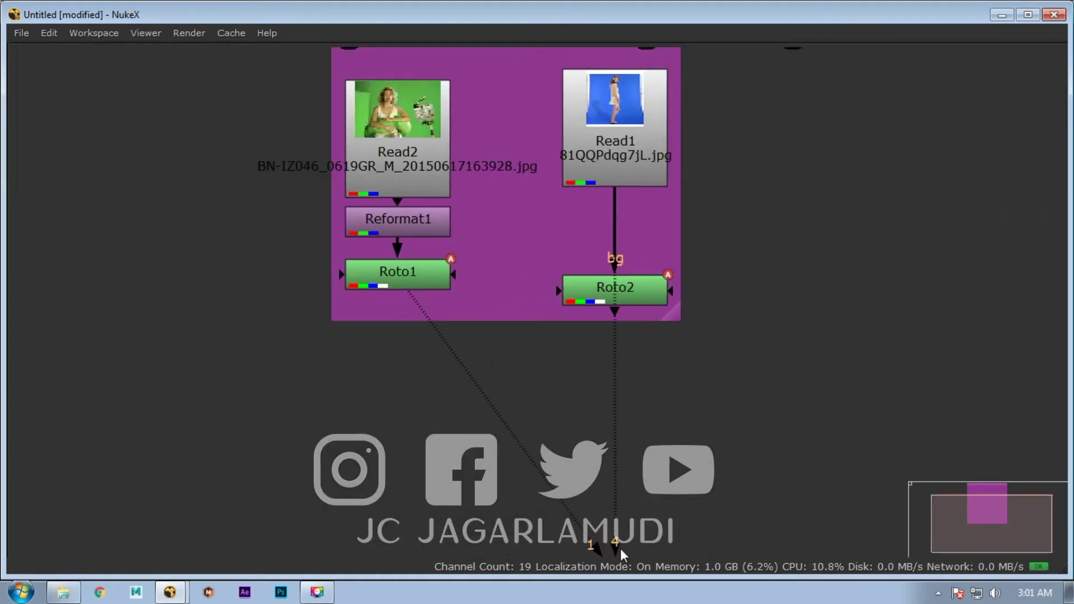
scroll(512, 417, down, 3)
drag(582, 496, 467, 355)
scroll(495, 398, up, 1)
scroll(495, 397, up, 5)
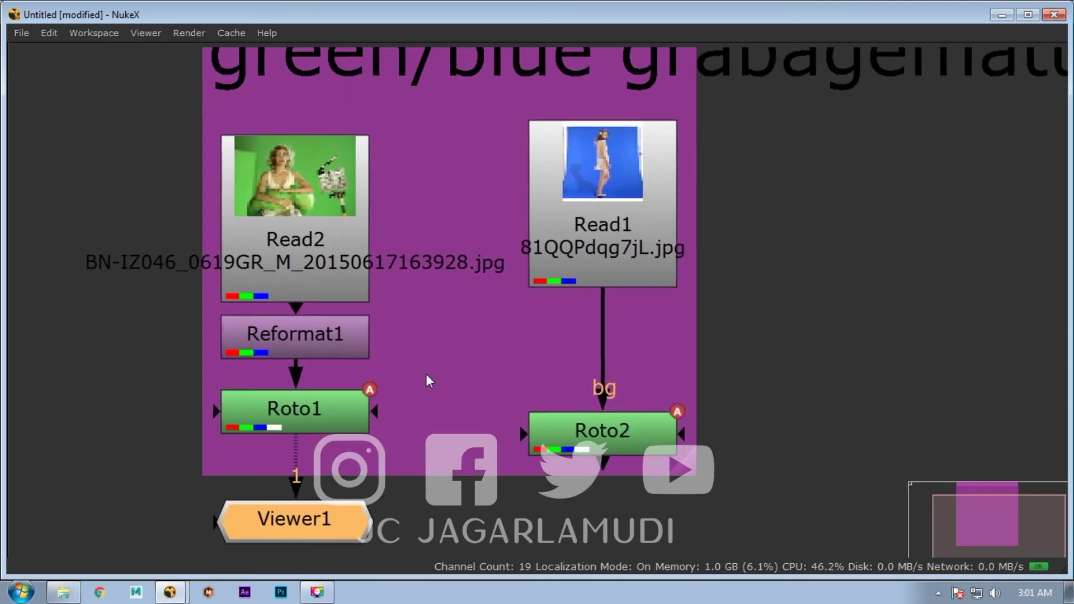
scroll(428, 382, down, 1)
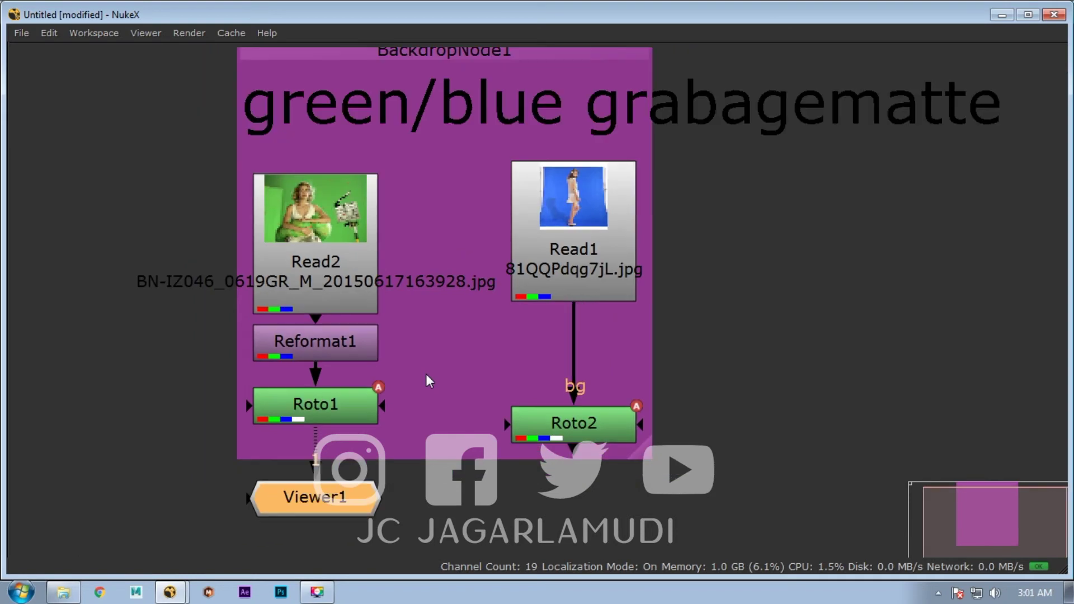
drag(569, 424, 567, 398)
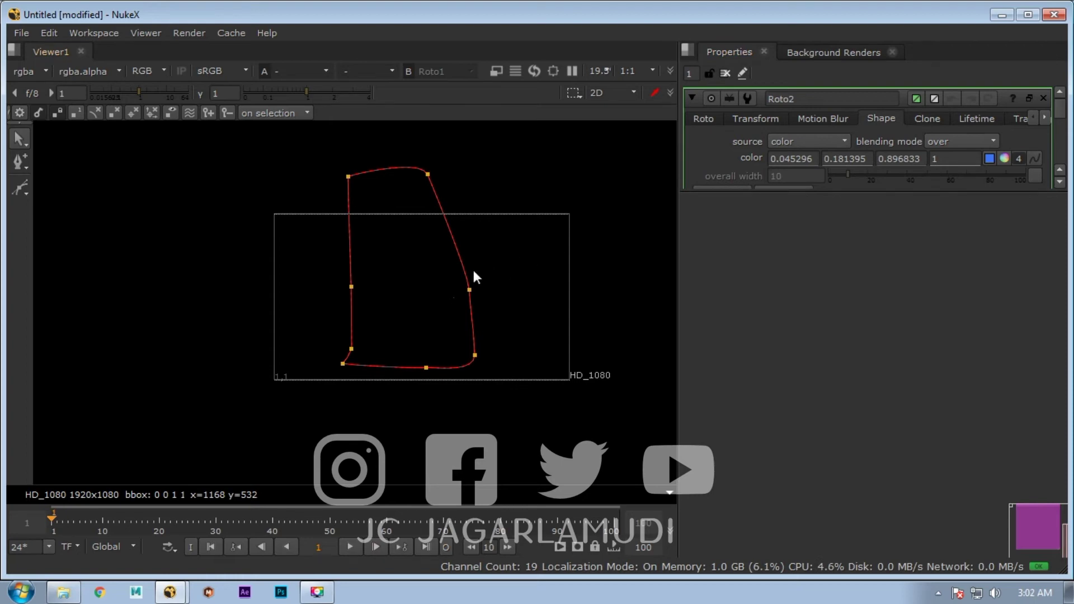
Step: Restore the multi-pane layout, bring the garbage-matte nodes back into sight and view the Roto2 output
key(space)
key(space)
click(1040, 522)
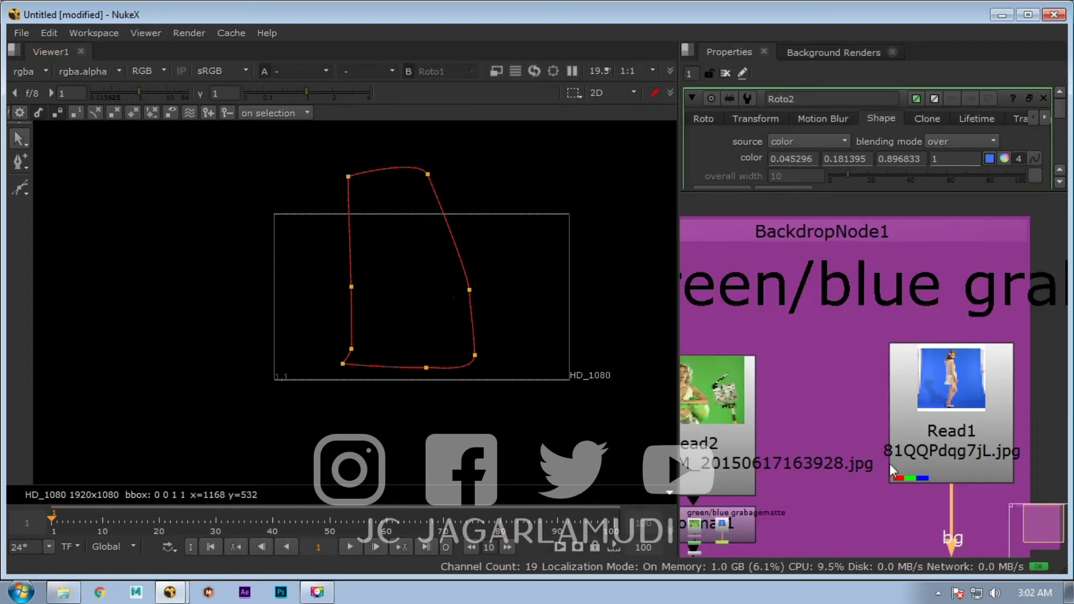
drag(873, 461, 879, 333)
scroll(878, 335, down, 2)
click(788, 428)
click(914, 429)
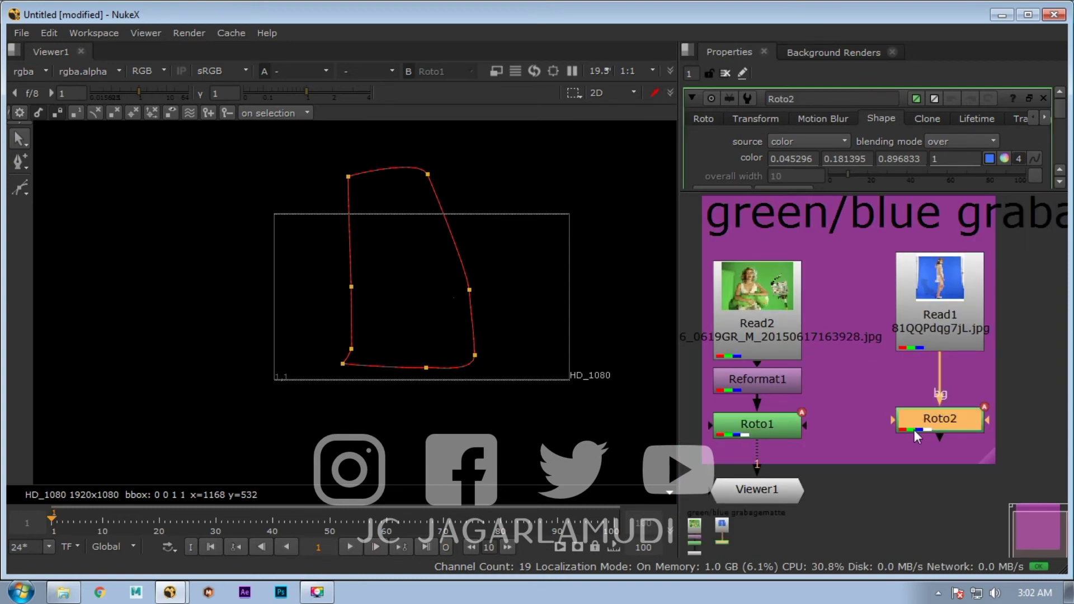
key(1)
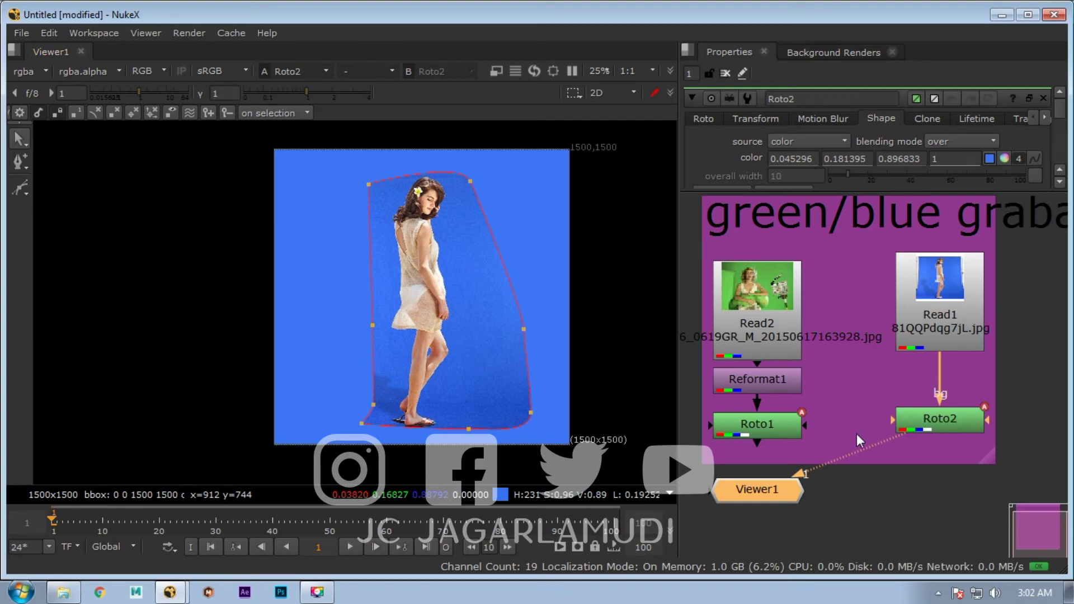
Step: Add a second Backdrop node in an empty area of the node graph, away from the garbage-matte group
drag(857, 434, 727, 430)
scroll(747, 436, down, 3)
drag(761, 375, 739, 387)
drag(864, 374, 741, 385)
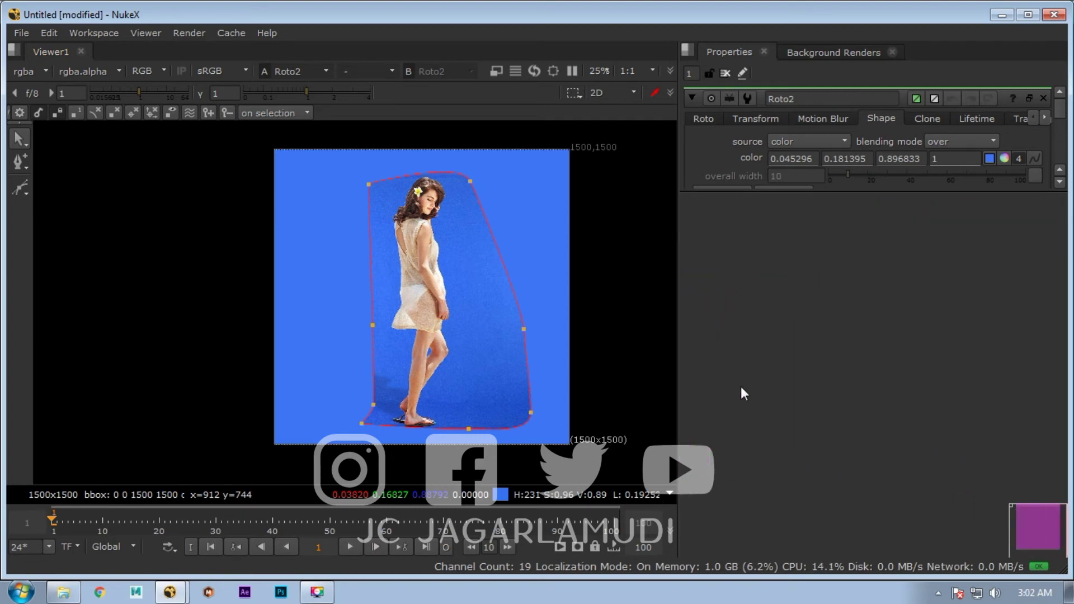
key(Tab)
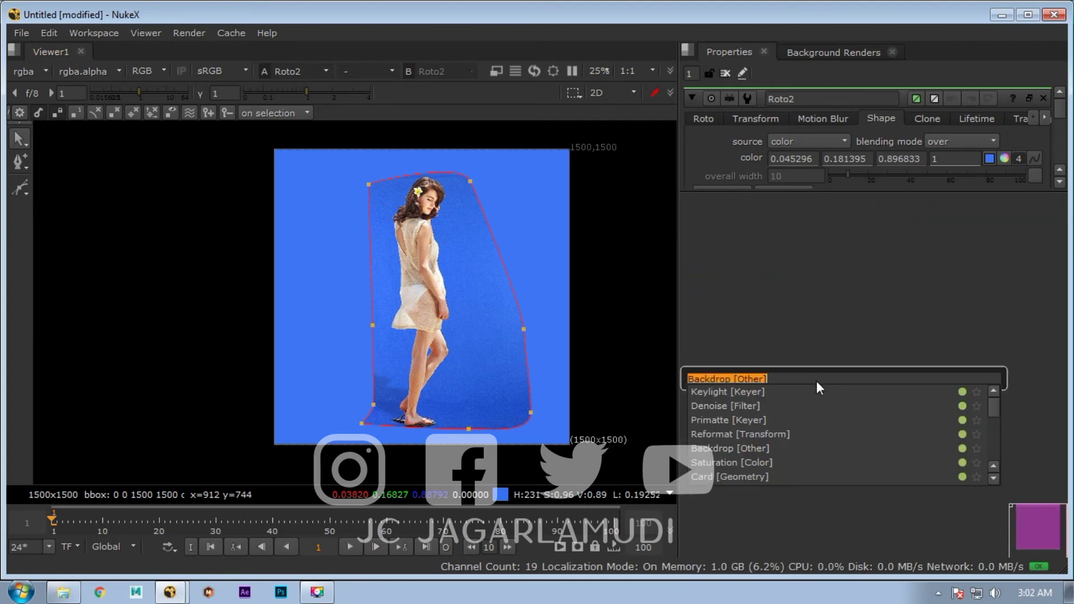
key(Return)
drag(957, 418, 809, 295)
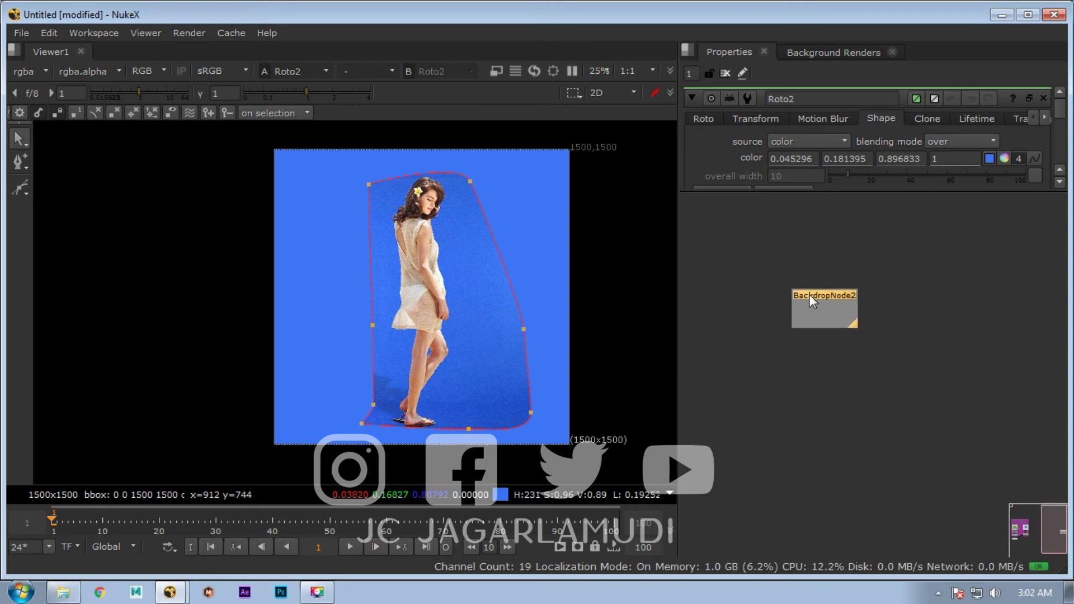
Step: Label the new backdrop "thank you for watching"
double_click(809, 295)
click(822, 145)
text(t)
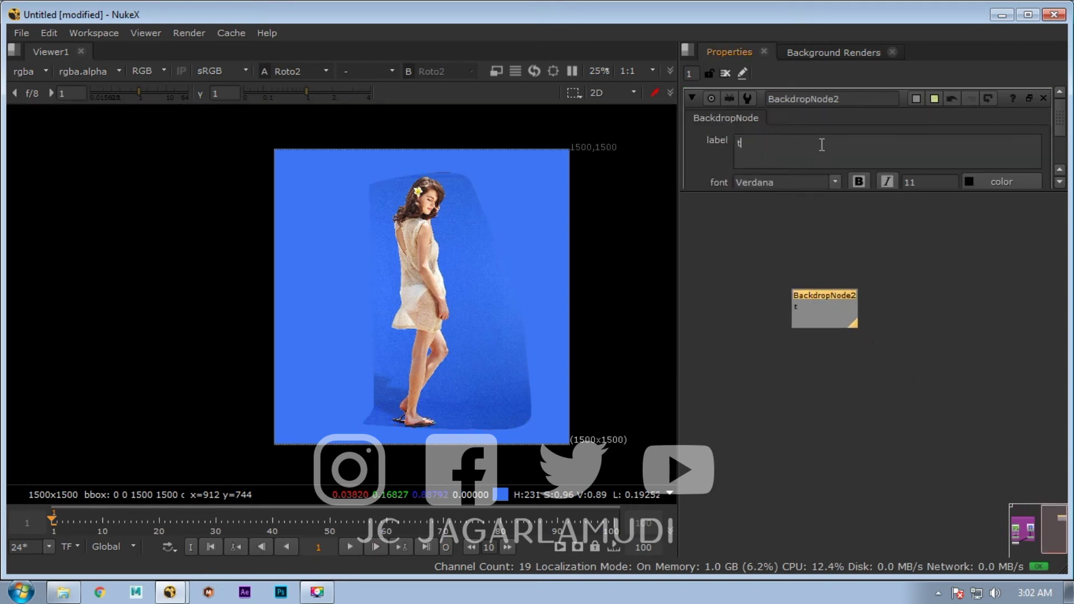
text(hank yo)
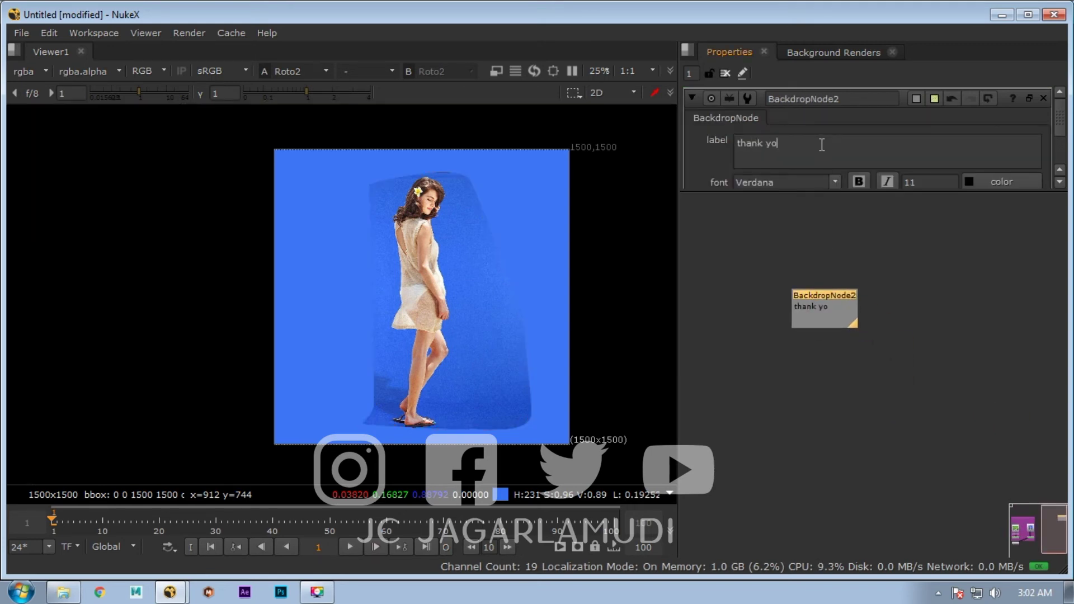
text(u for watching)
click(827, 358)
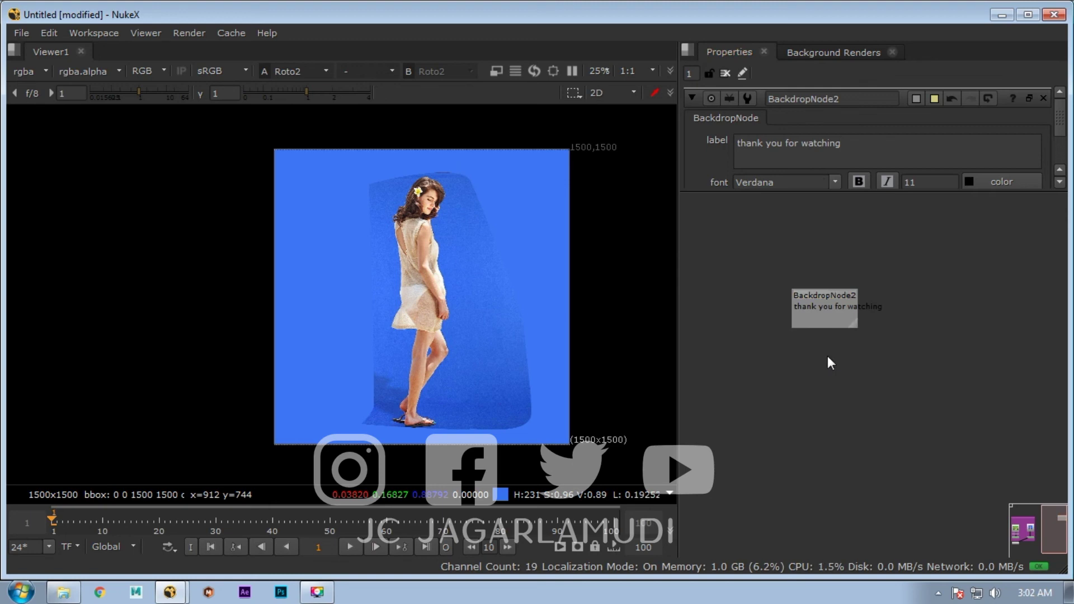
Step: Show the "thank you for watching" backdrop enlarged in a full-window node graph
scroll(843, 336, up, 3)
scroll(829, 289, up, 5)
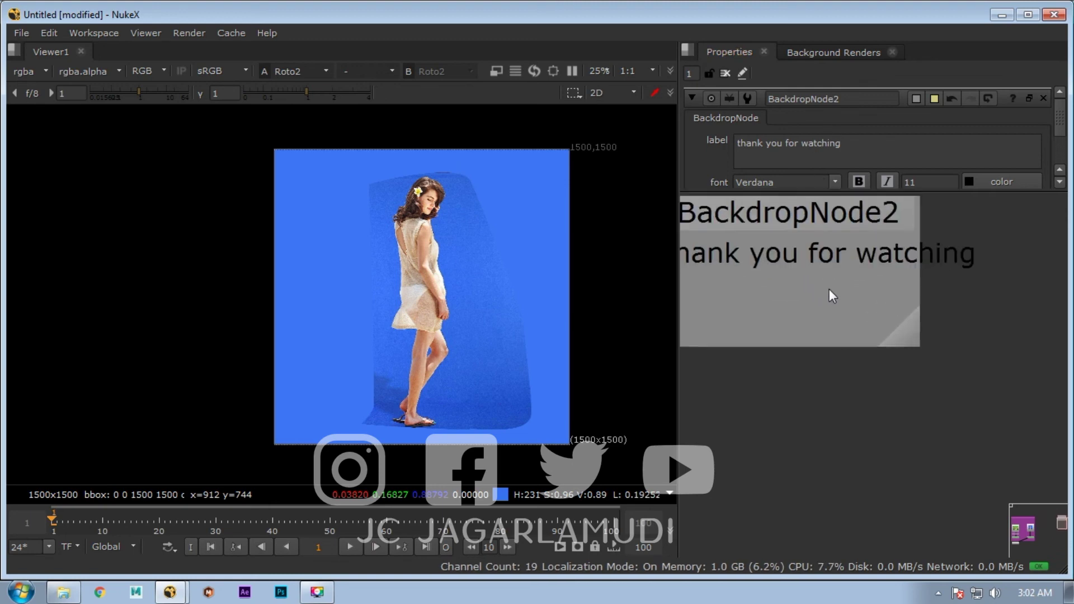
key(space)
drag(844, 371, 526, 355)
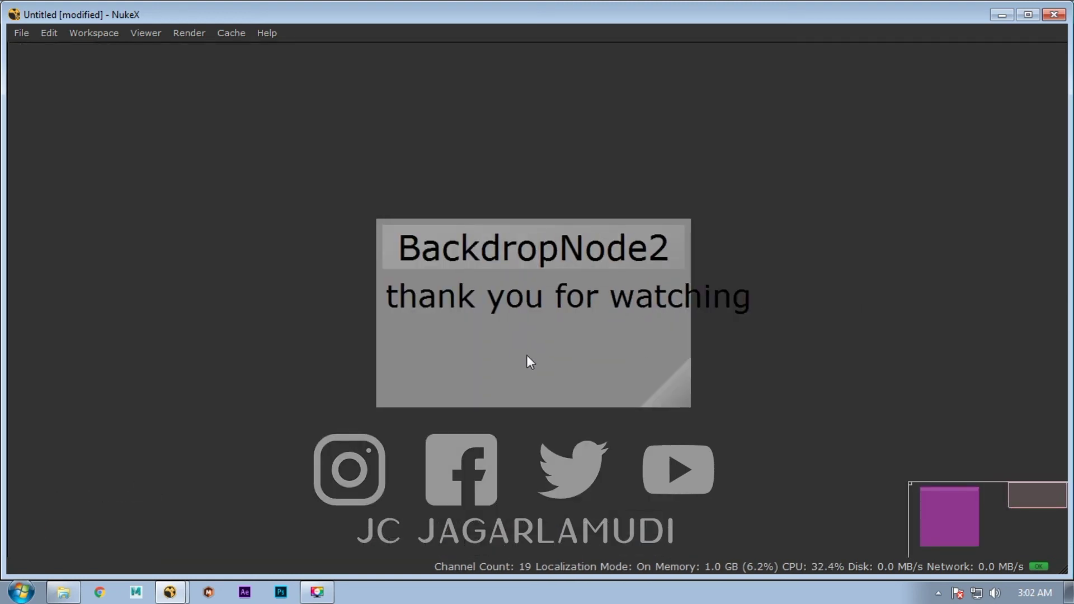
scroll(526, 354, up, 5)
drag(596, 329, 546, 401)
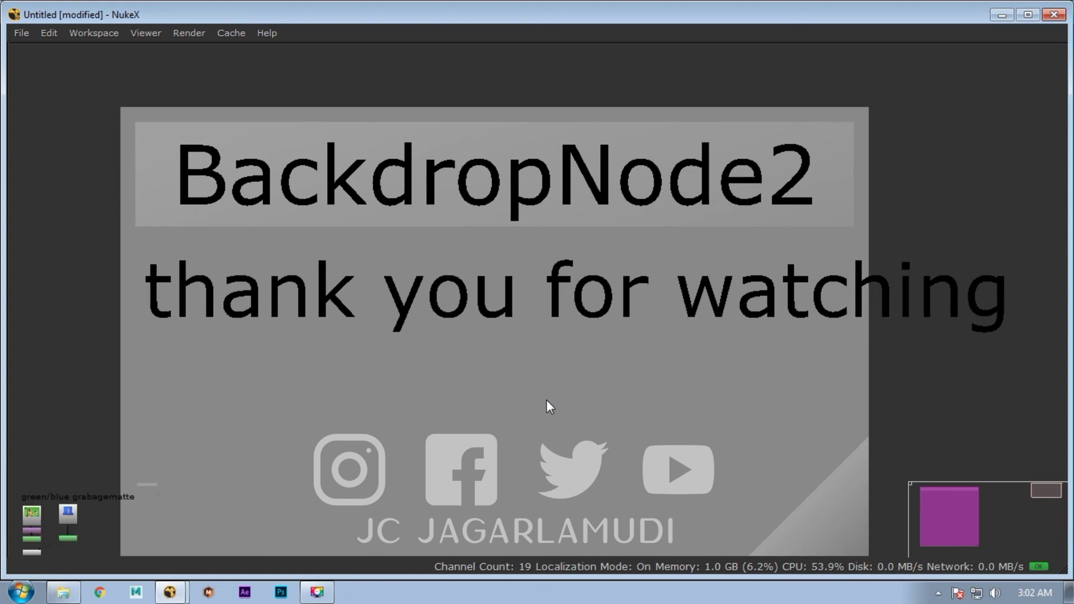